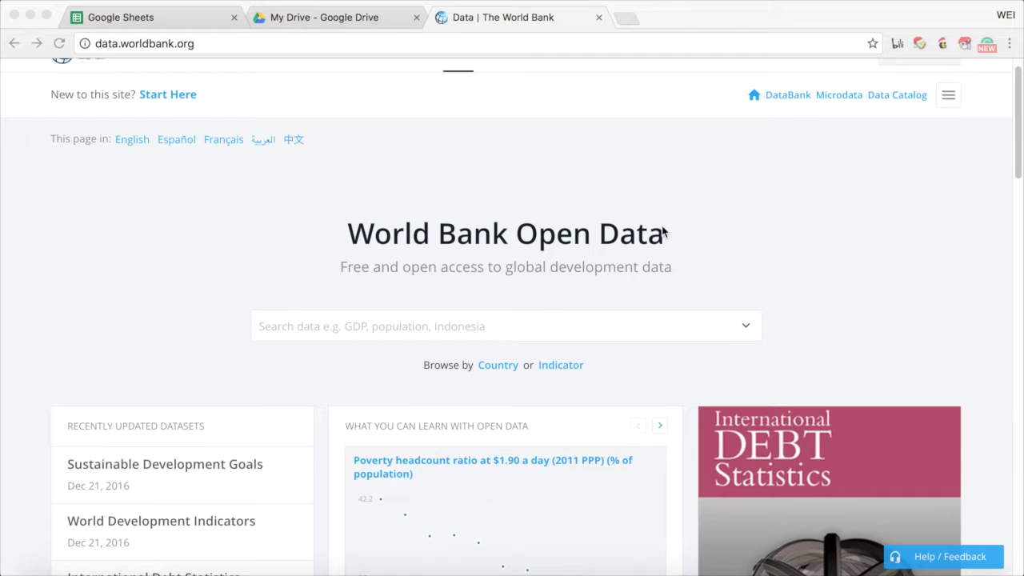
Browse the World Bank Open Data by indicator and go to the Climate Change category
click(409, 328)
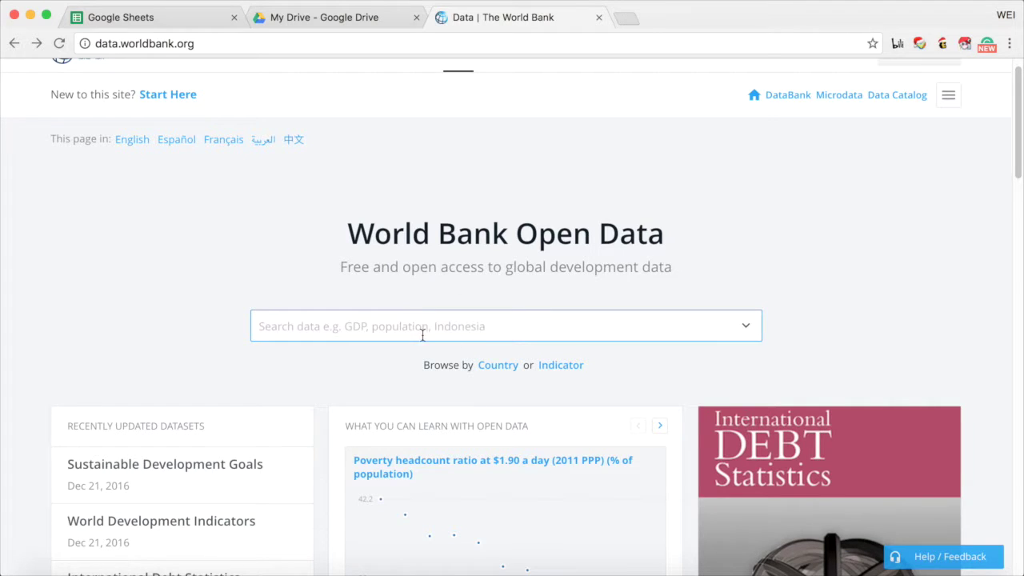
scroll(414, 367, down, 1)
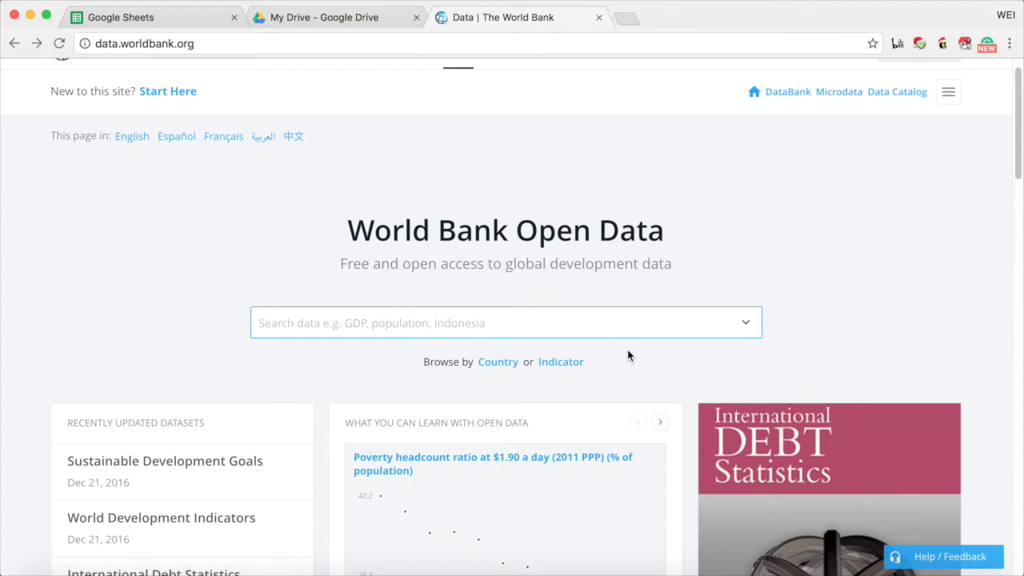
click(560, 363)
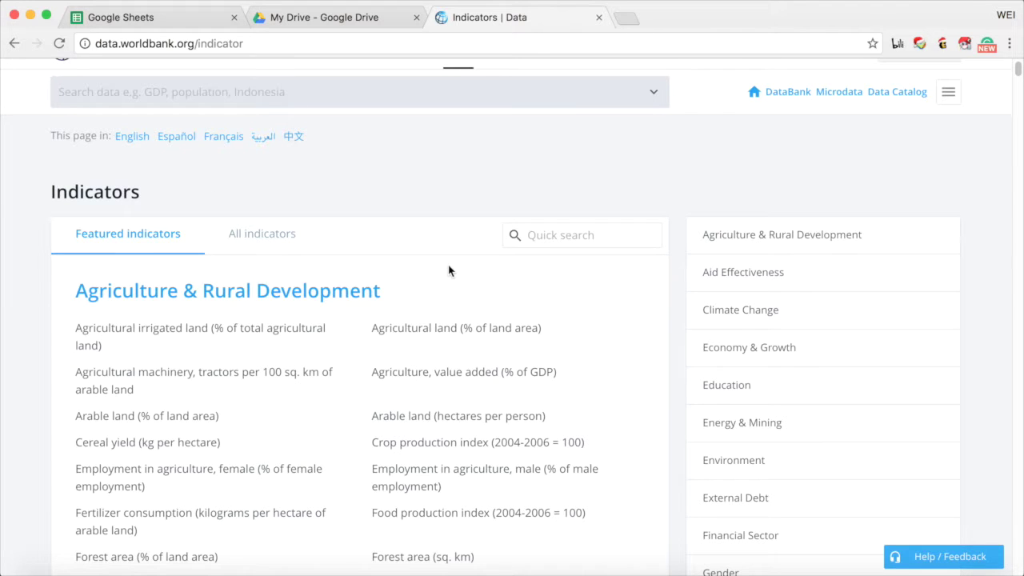
scroll(635, 381, down, 1)
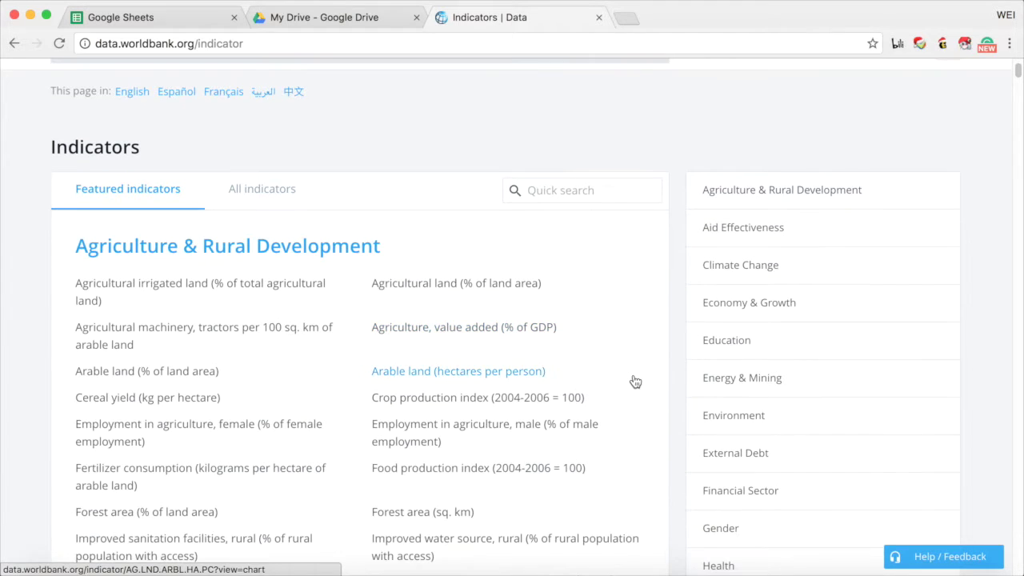
scroll(669, 378, down, 1)
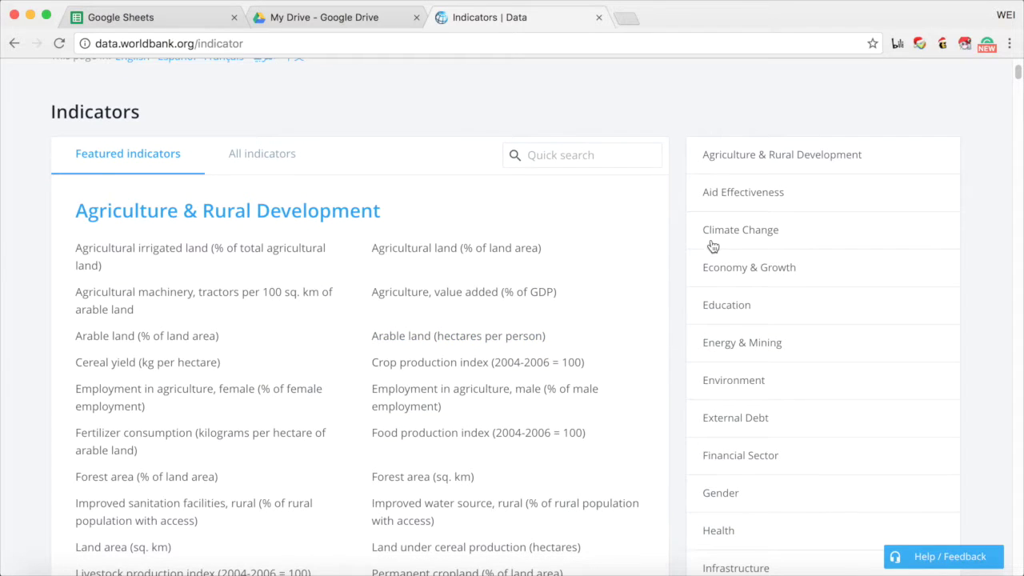
click(773, 231)
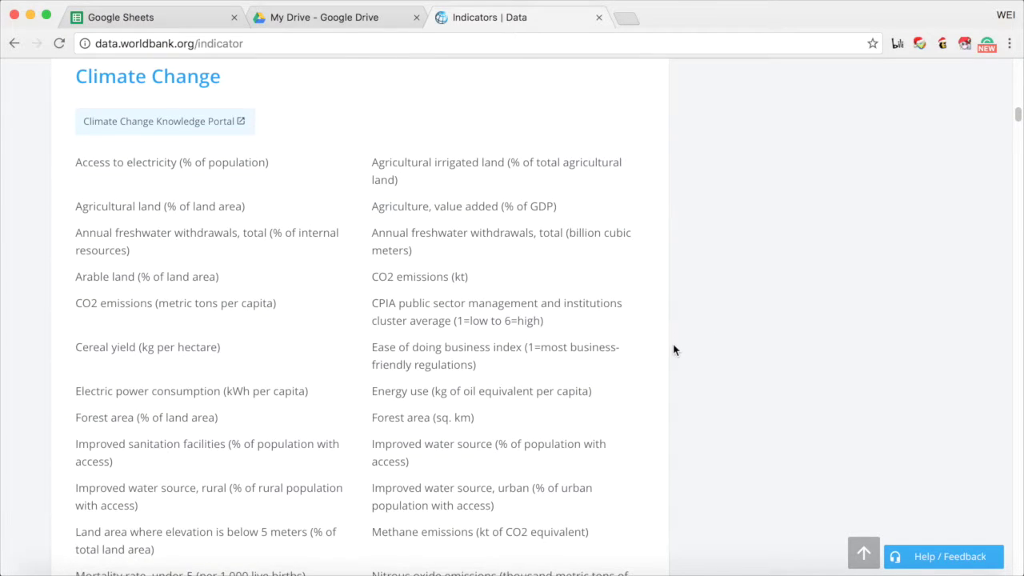
Look through the Climate Change indicators and open CO2 emissions (kt)
scroll(673, 347, down, 3)
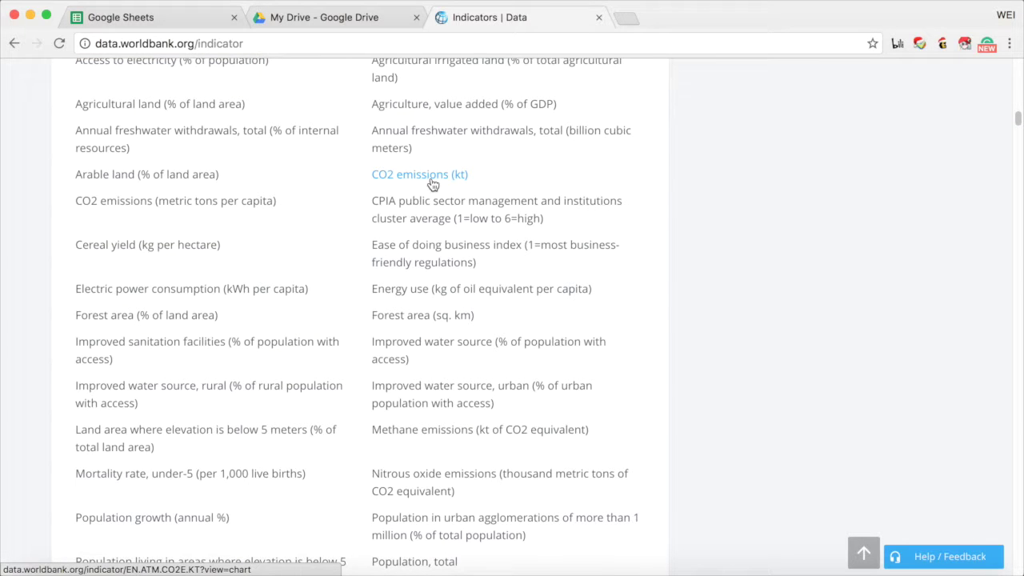
scroll(480, 312, down, 3)
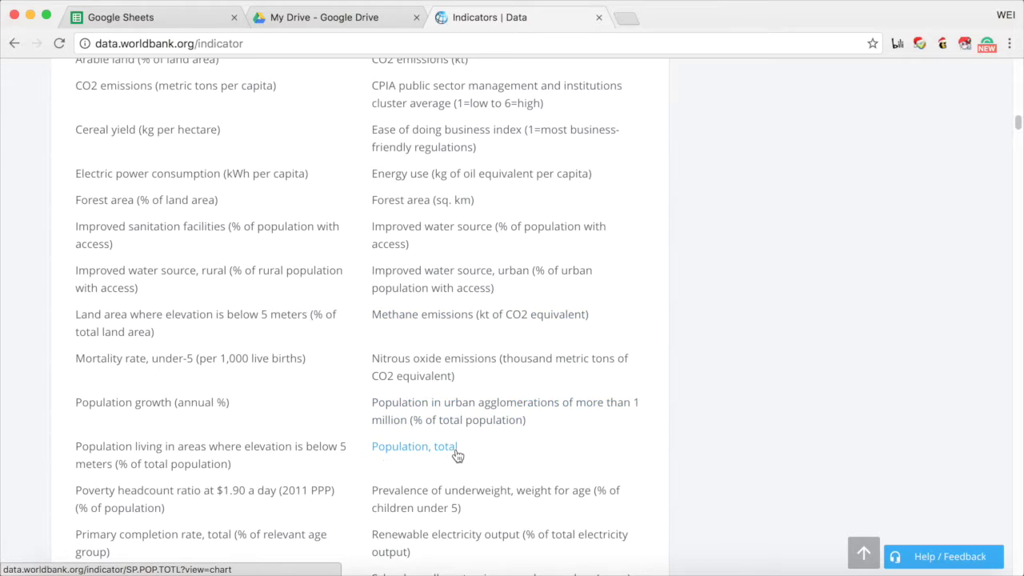
scroll(450, 455, up, 1)
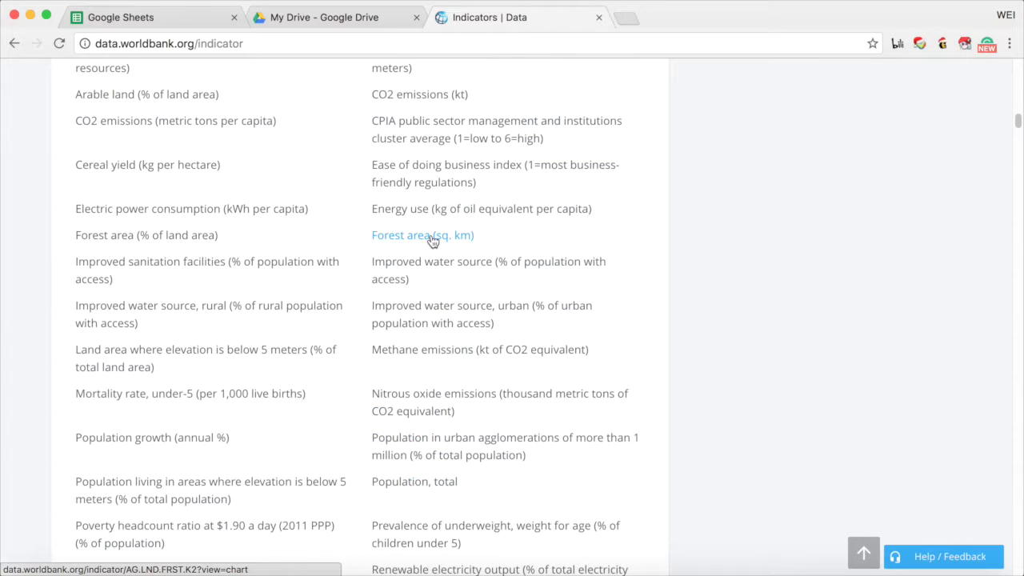
scroll(433, 241, up, 7)
scroll(436, 264, down, 2)
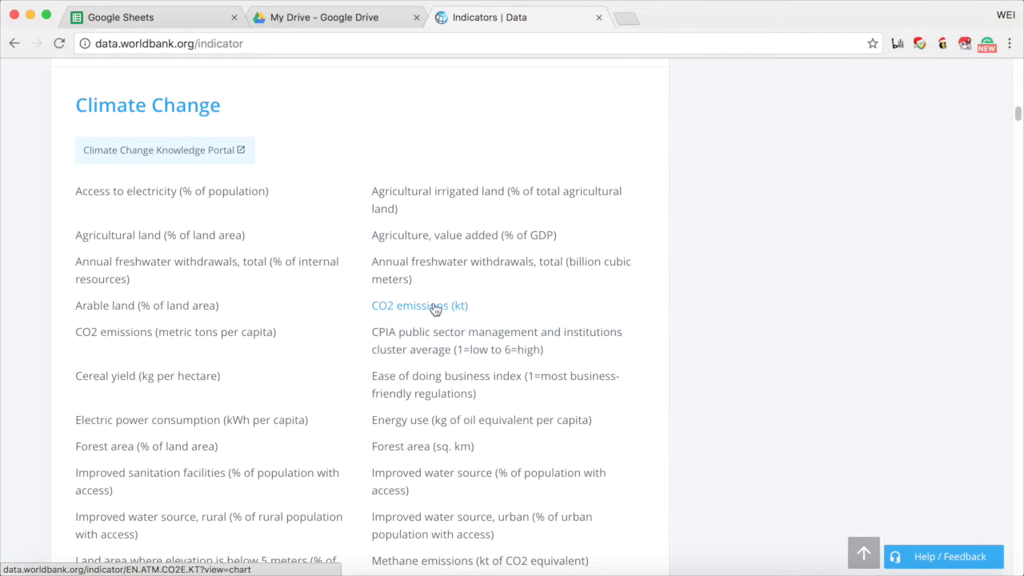
click(392, 307)
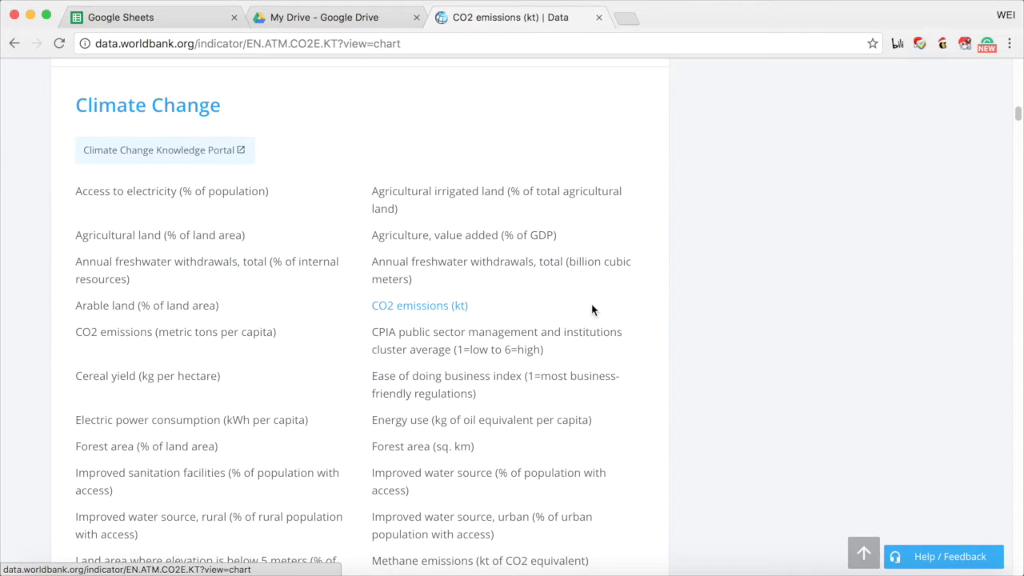
View the CO2 emissions data as a line chart, a bar chart and a world map
scroll(596, 327, down, 5)
scroll(599, 345, up, 1)
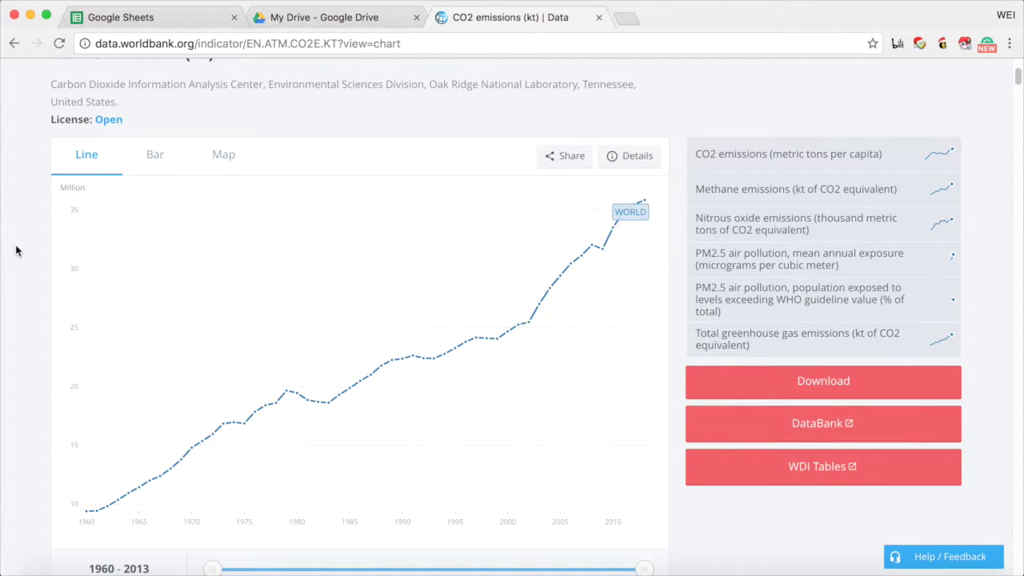
scroll(18, 248, down, 1)
click(152, 119)
click(231, 126)
scroll(780, 267, down, 1)
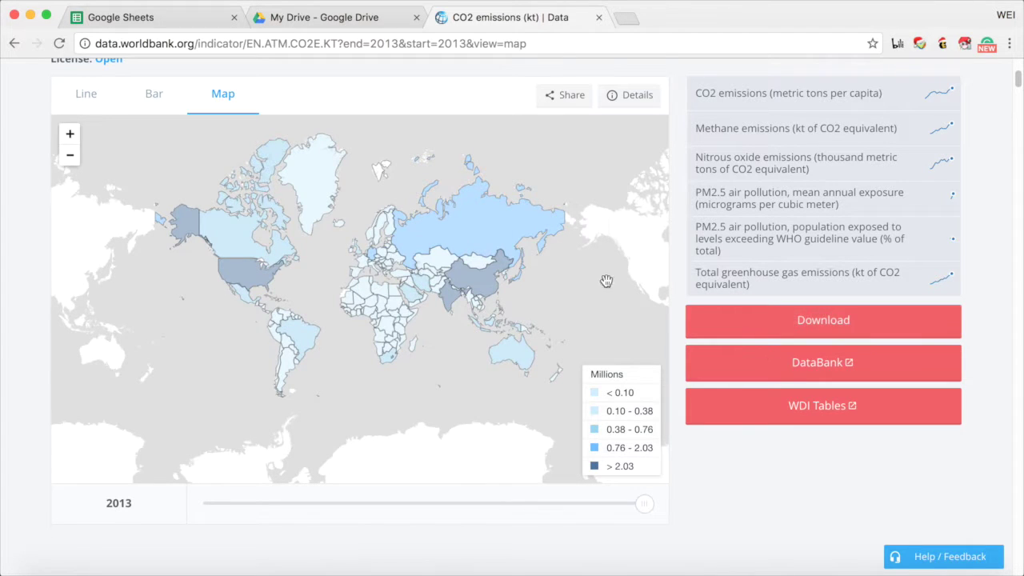
Download the CO2 emissions data in CSV format and save the zip archive to the Desktop
click(787, 326)
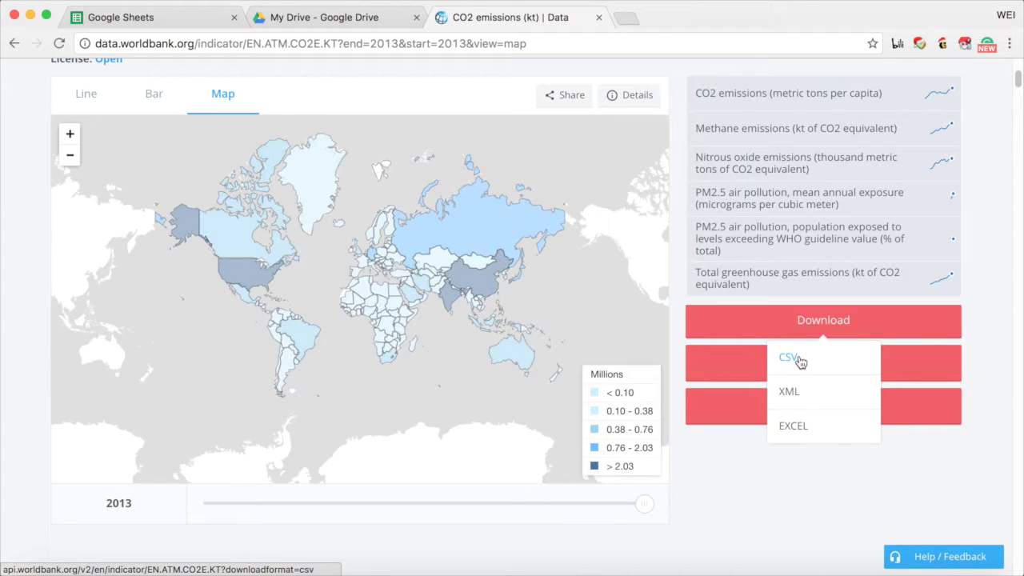
click(800, 362)
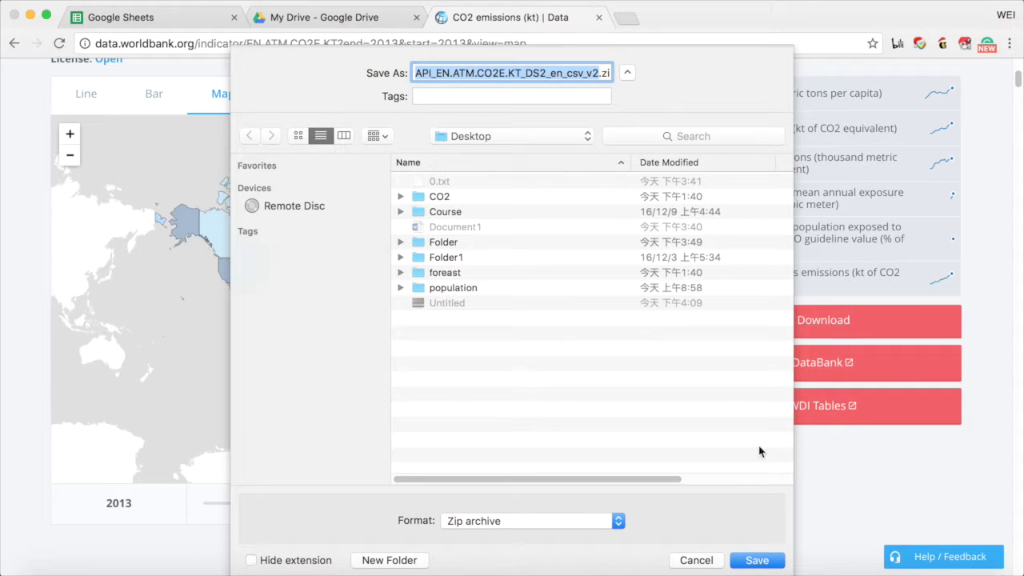
click(757, 557)
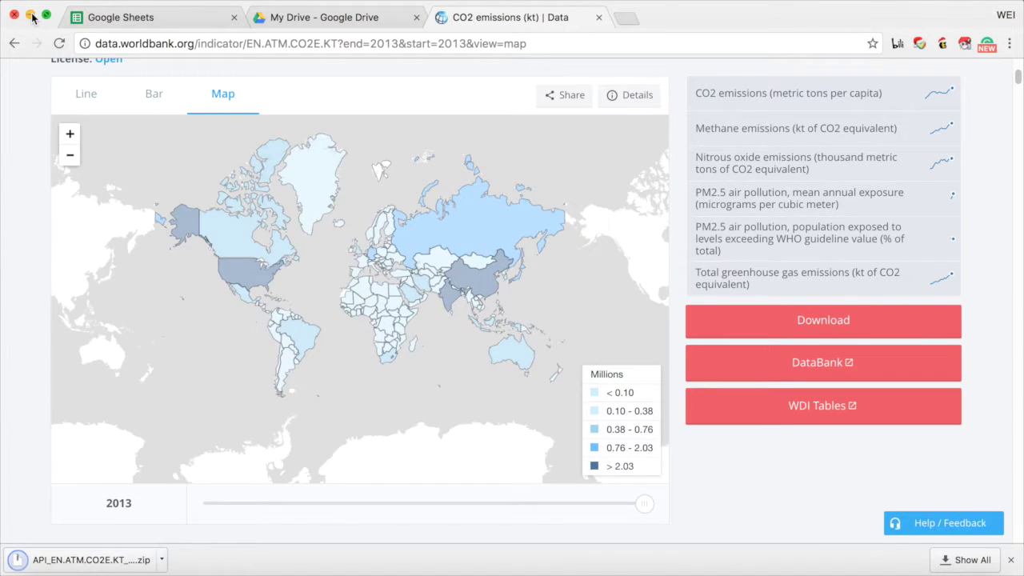
Switch to the desktop and open API_SP.POP.TOTL_DS2_en_csv_v2.csv from the population folder
click(30, 17)
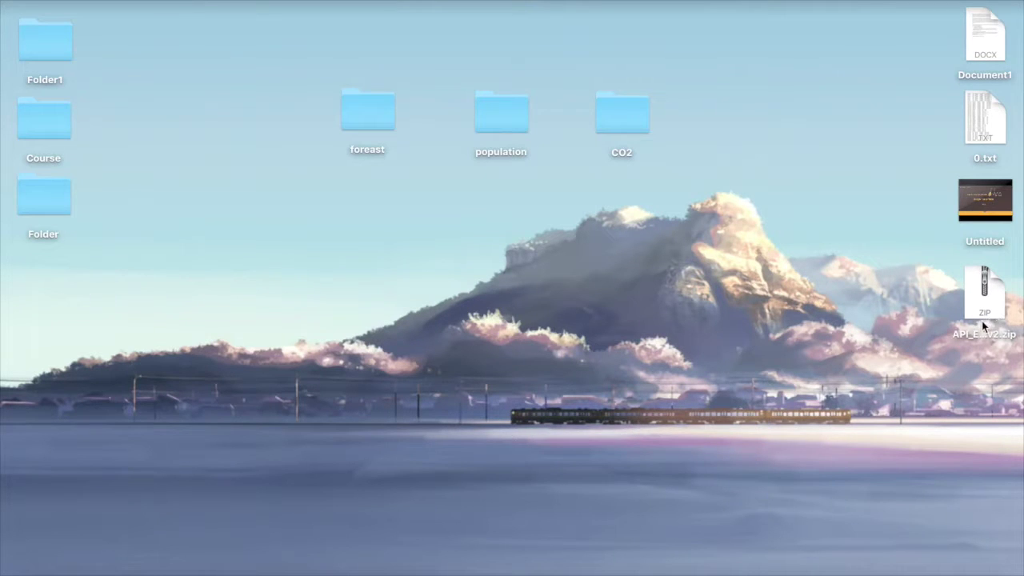
drag(298, 89, 681, 204)
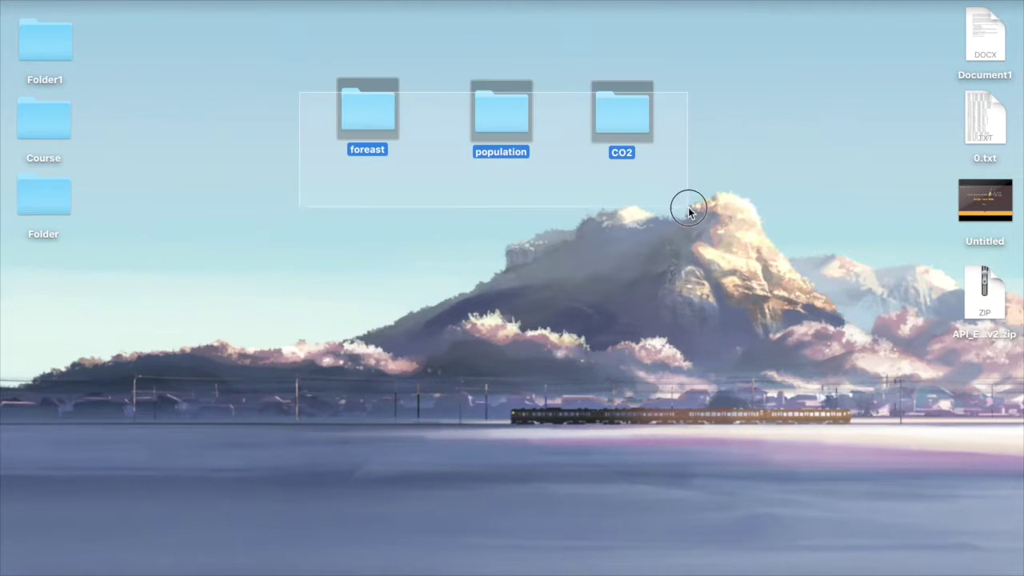
click(503, 242)
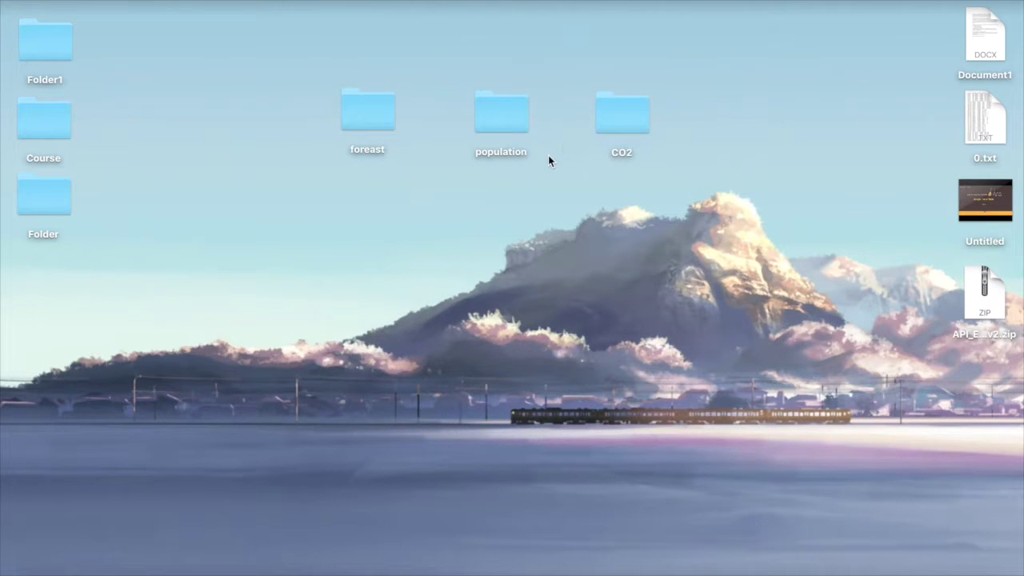
click(510, 121)
double_click(509, 118)
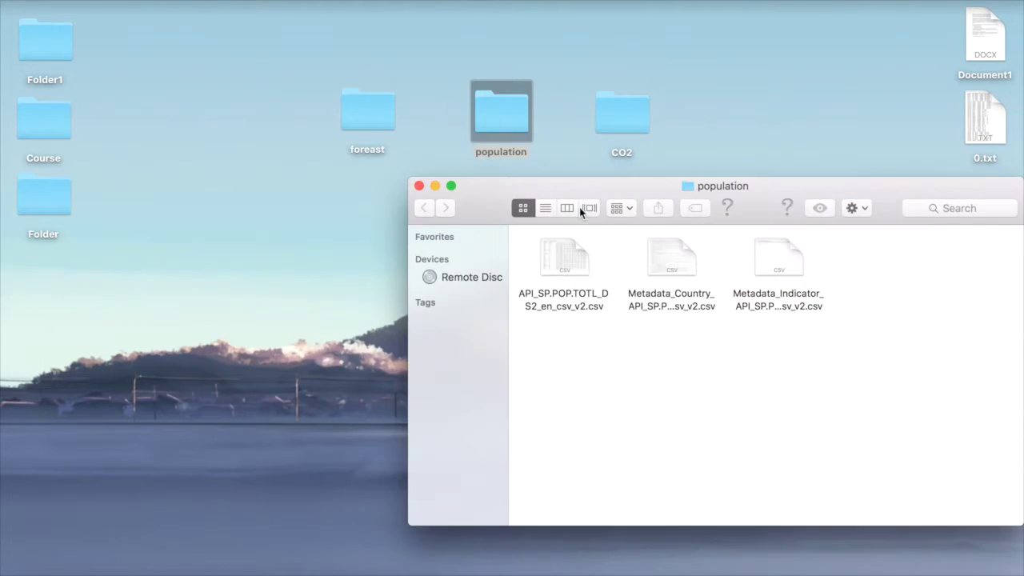
drag(574, 188, 384, 150)
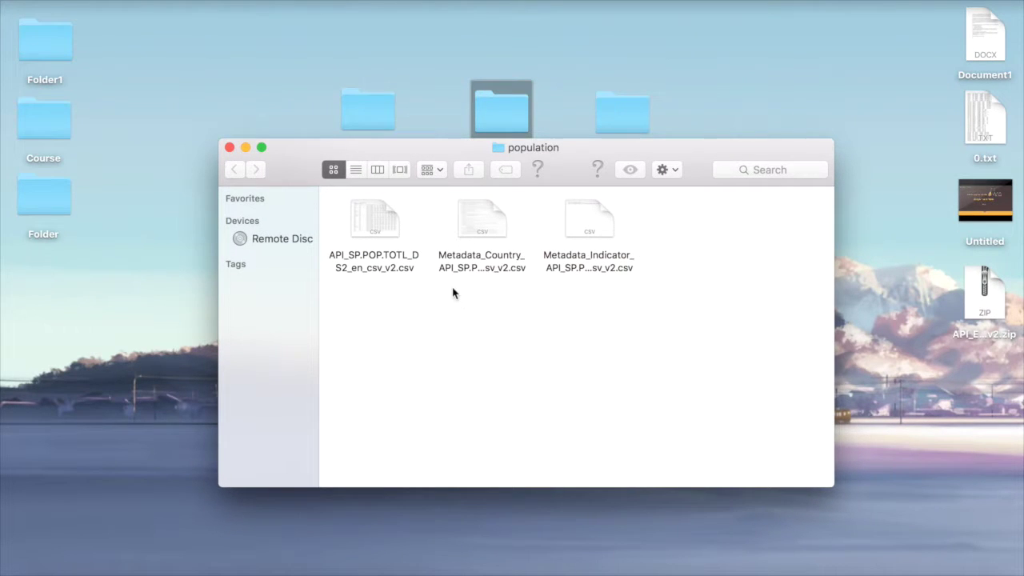
double_click(374, 205)
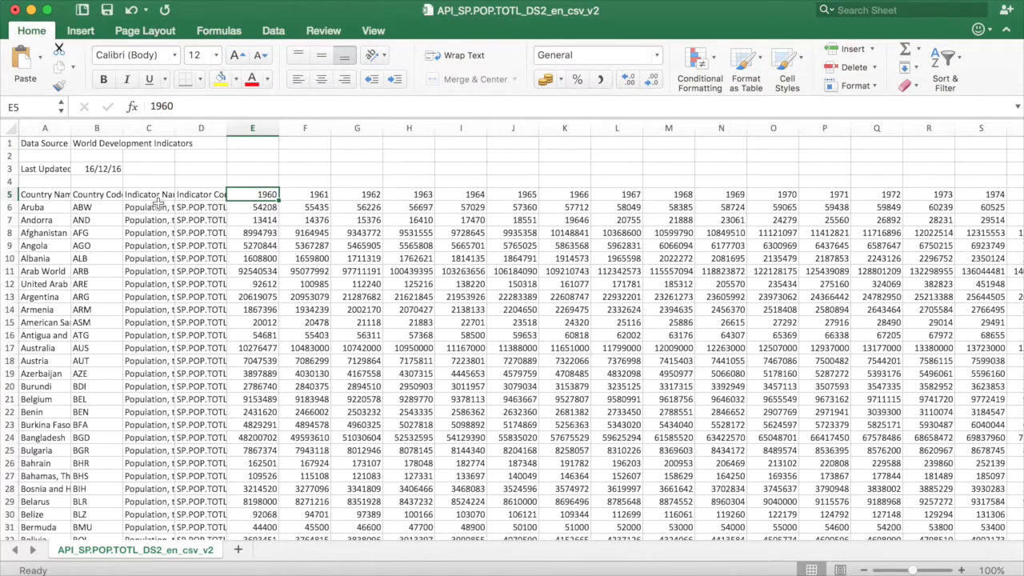
Examine the country code, indicator and yearly columns of the population data
double_click(88, 195)
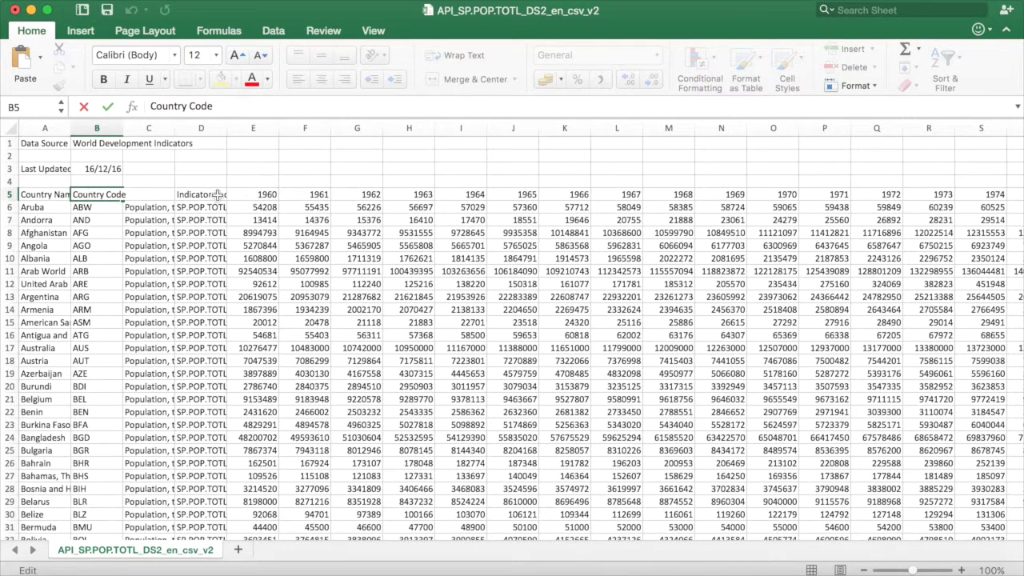
click(152, 210)
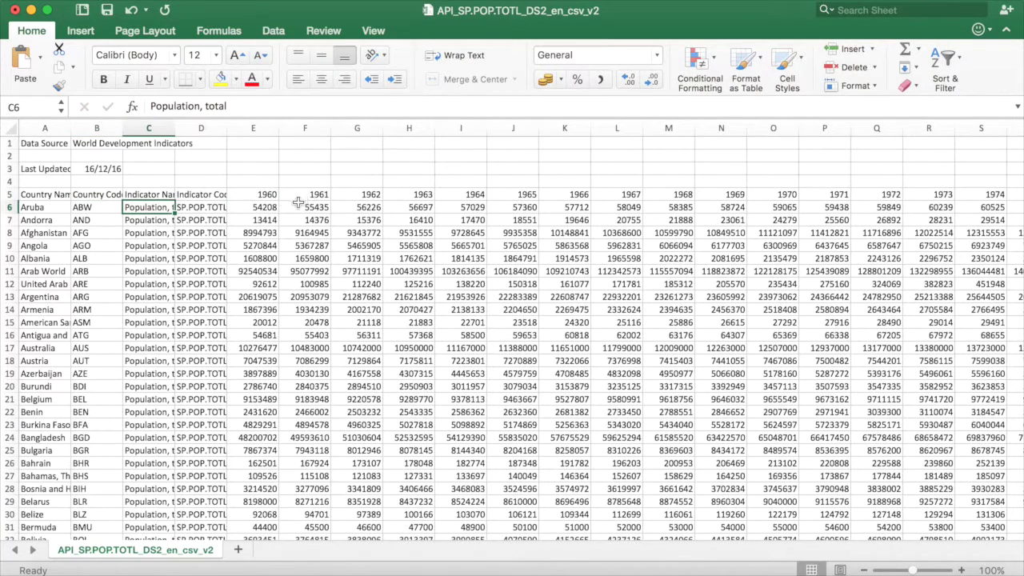
scroll(320, 264, down, 20)
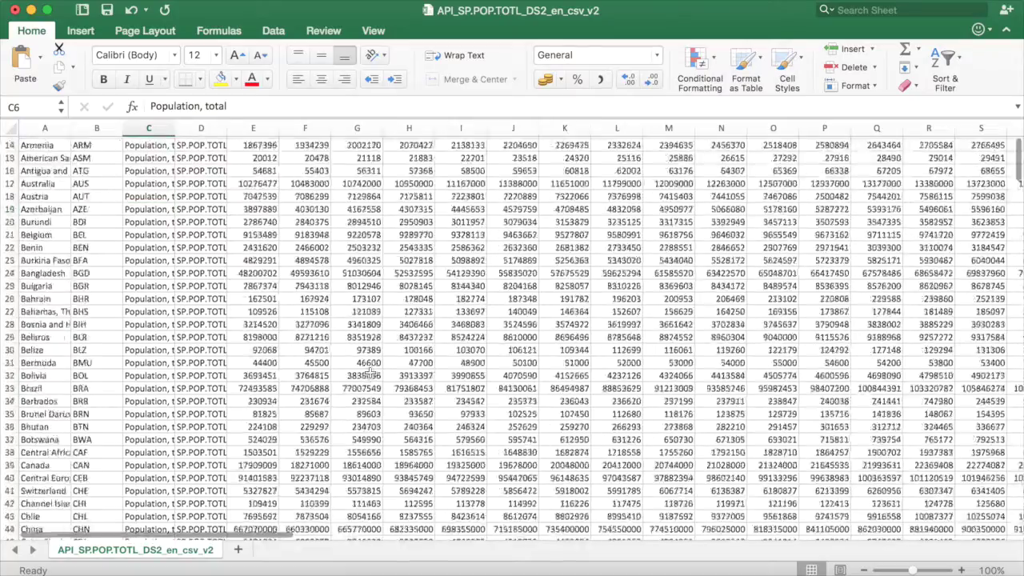
scroll(374, 376, up, 20)
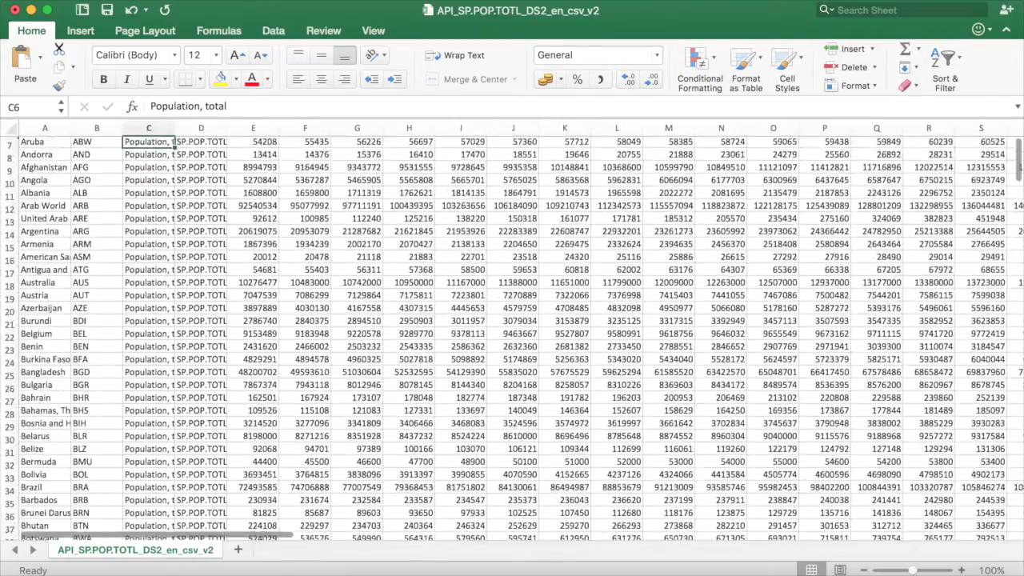
scroll(403, 346, up, 3)
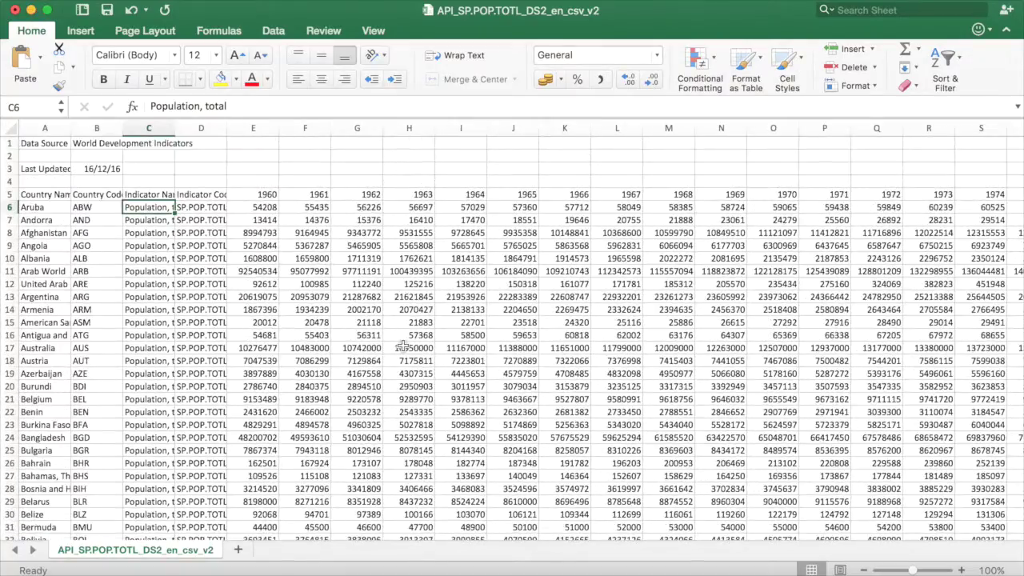
Close the population CSV file with its changes saved, and close the population folder window
click(14, 9)
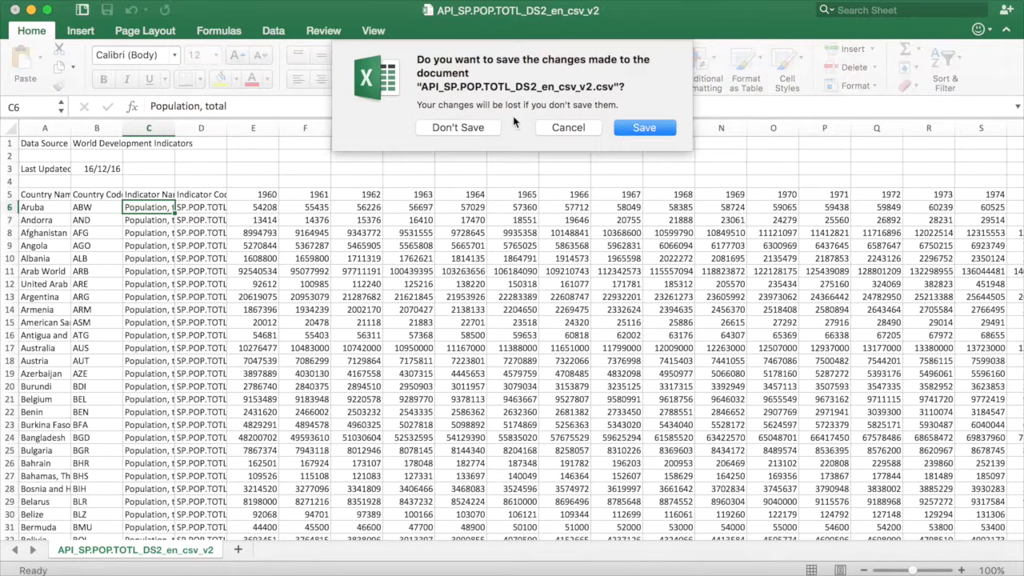
click(643, 121)
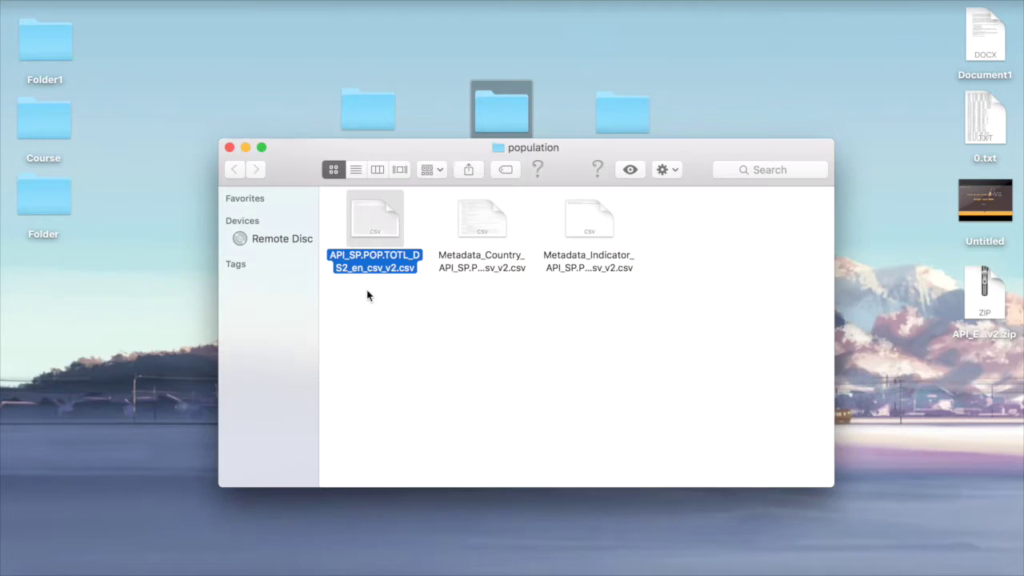
click(229, 148)
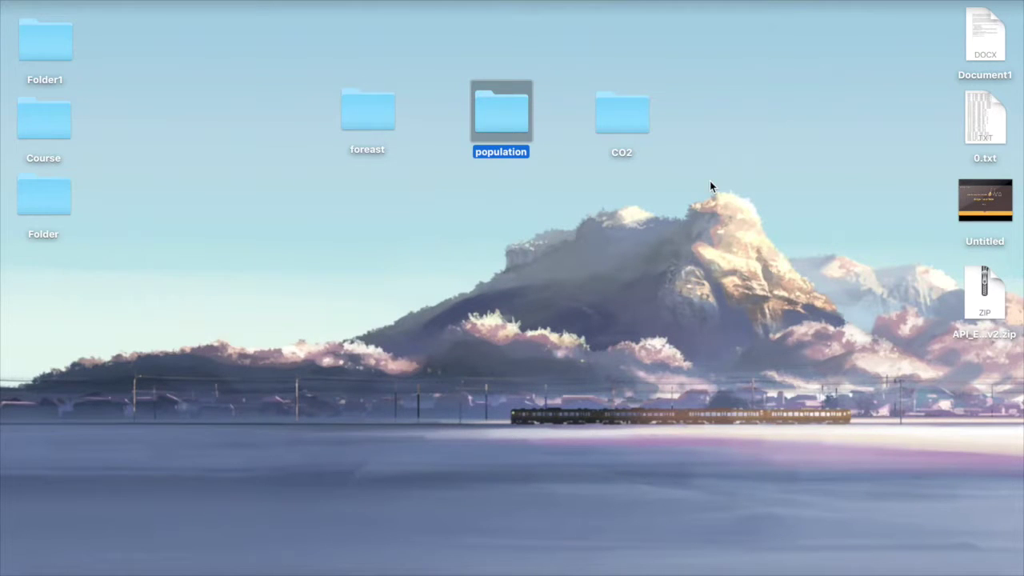
click(596, 188)
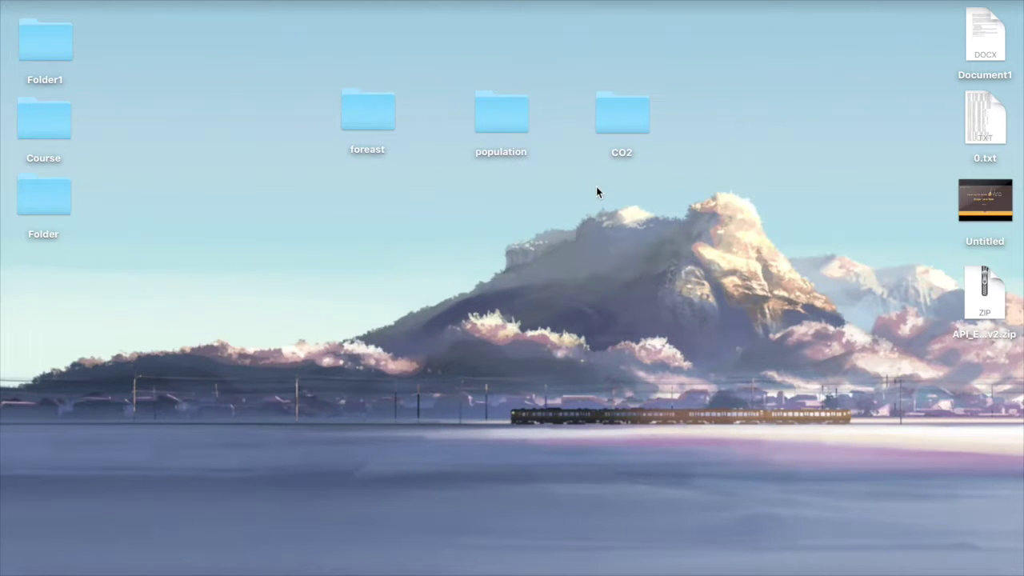
Check the files in the foreast folder and close its window
double_click(365, 108)
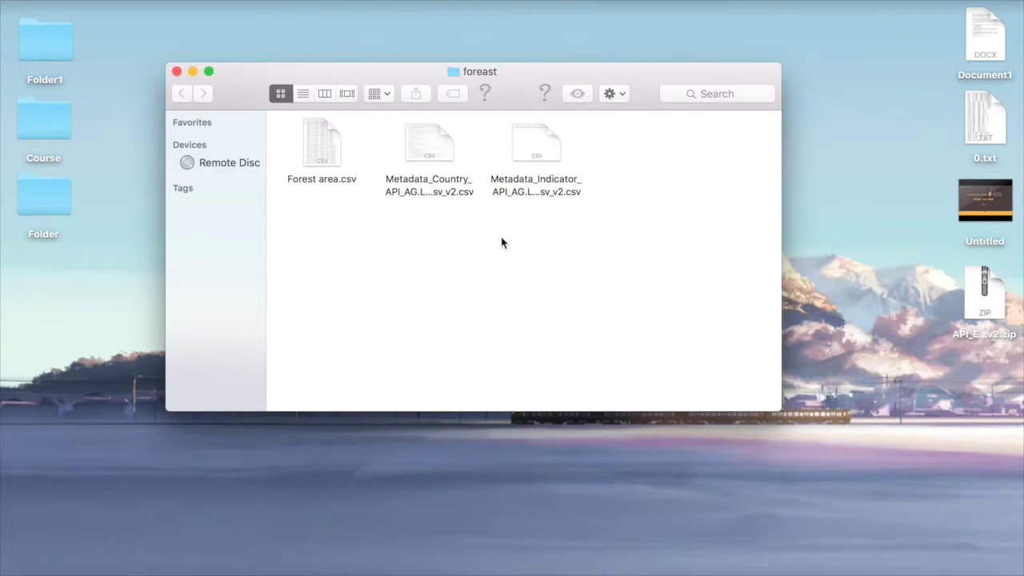
click(177, 71)
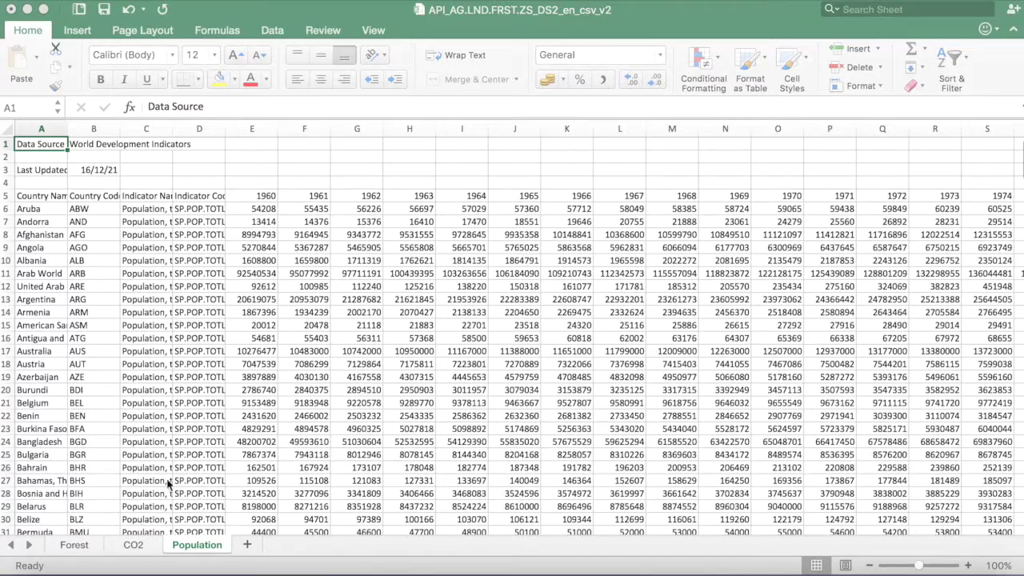
View the Forest and CO2 sheets of the combined workbook in Excel and return to the Population sheet
click(80, 546)
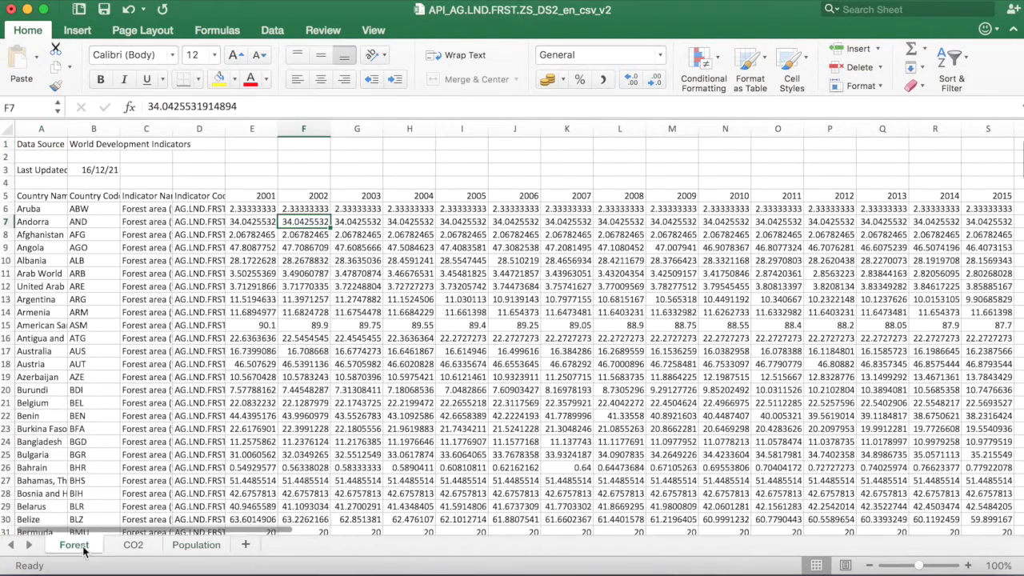
click(138, 545)
click(196, 545)
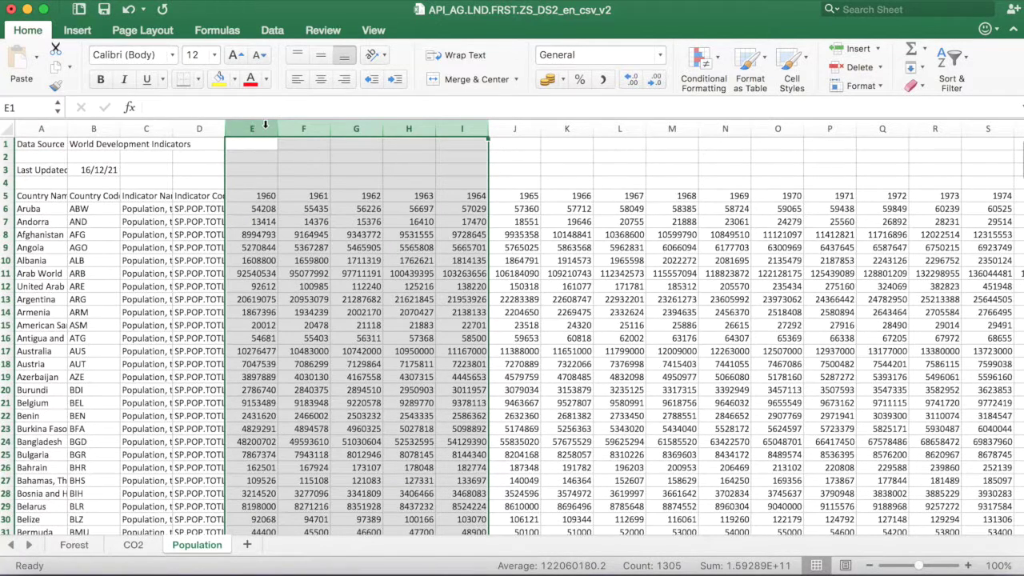
Delete the year columns 1960 through 2000 from the Population sheet
click(252, 130)
drag(252, 130, 480, 128)
click(250, 128)
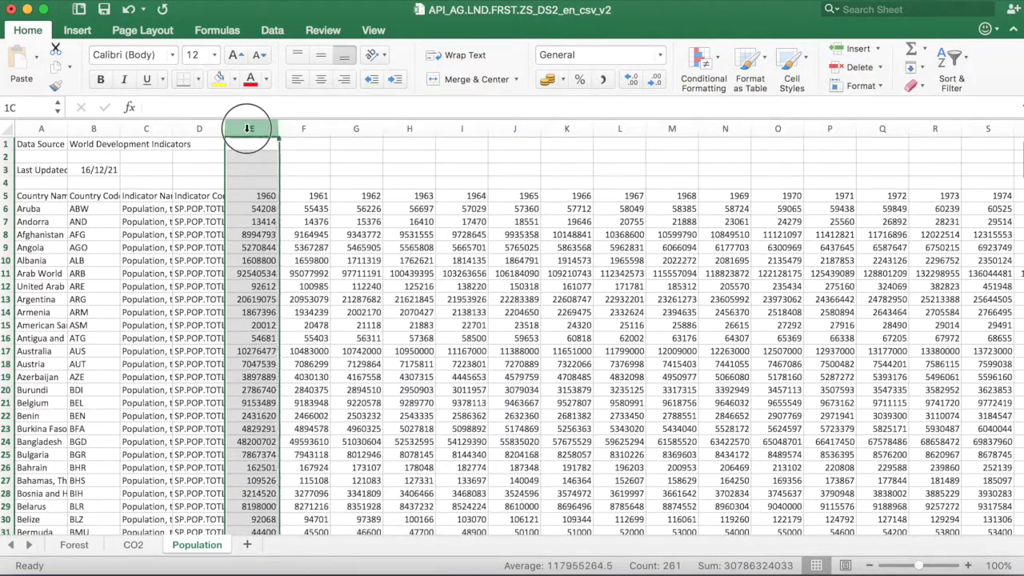
drag(250, 128, 556, 130)
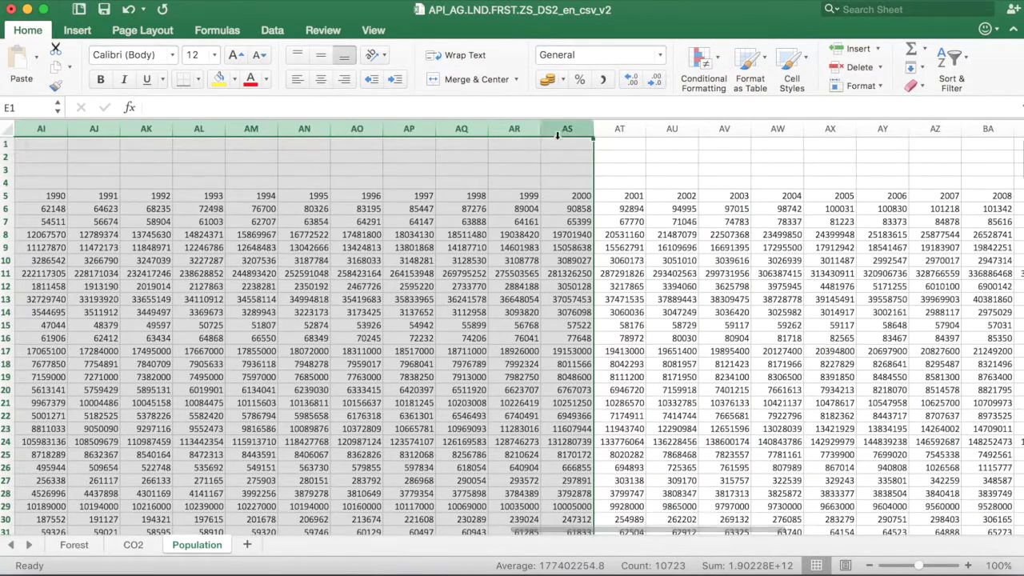
right_click(551, 128)
click(592, 228)
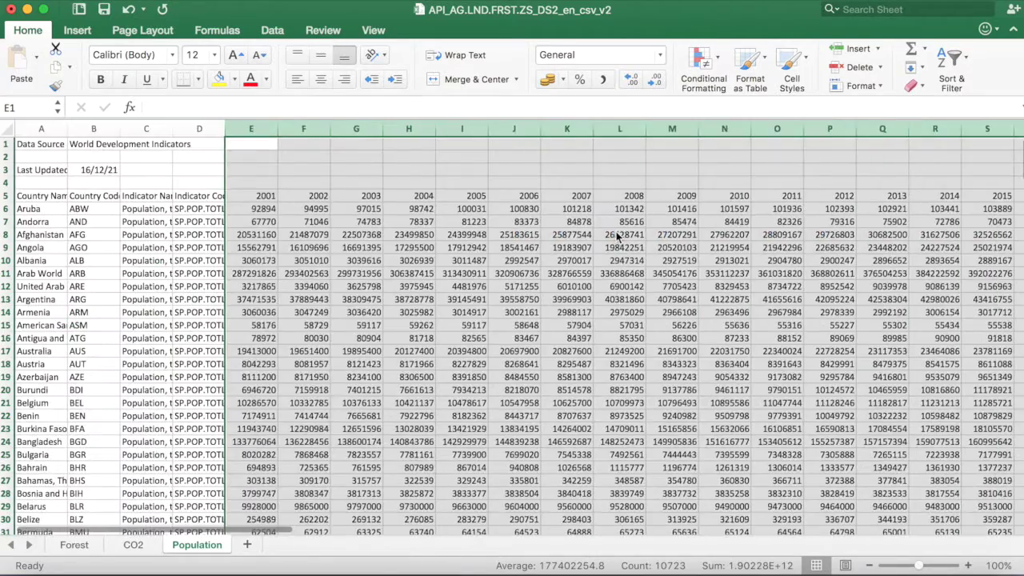
click(456, 244)
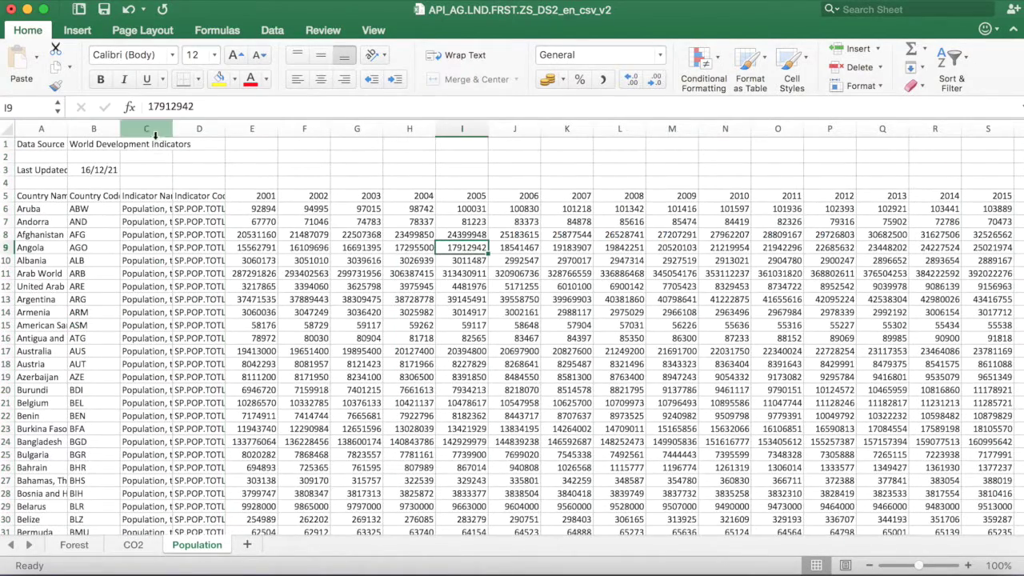
Delete the Indicator Name and Indicator Code columns from the Population sheet
drag(147, 128, 204, 129)
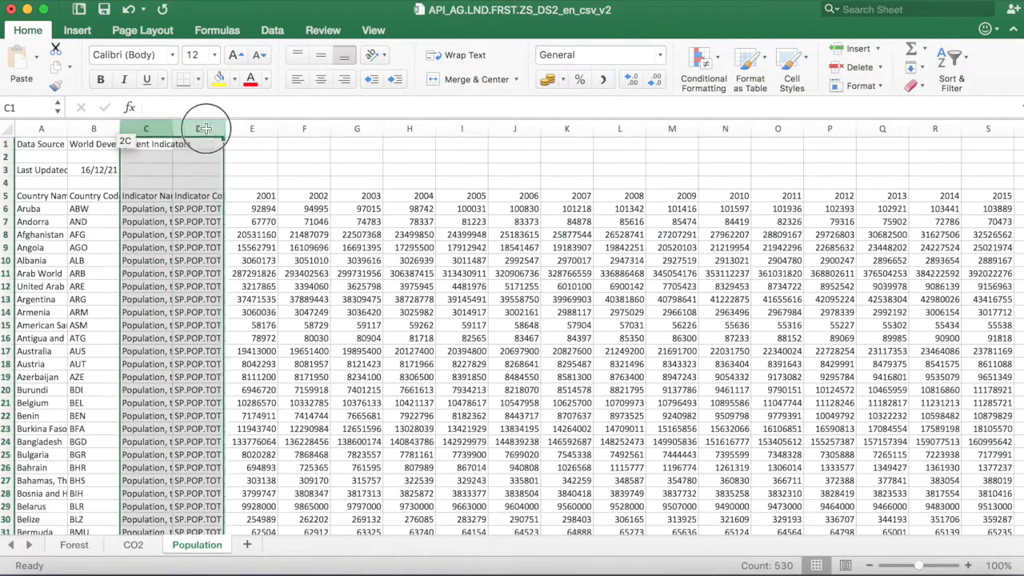
right_click(206, 132)
click(270, 221)
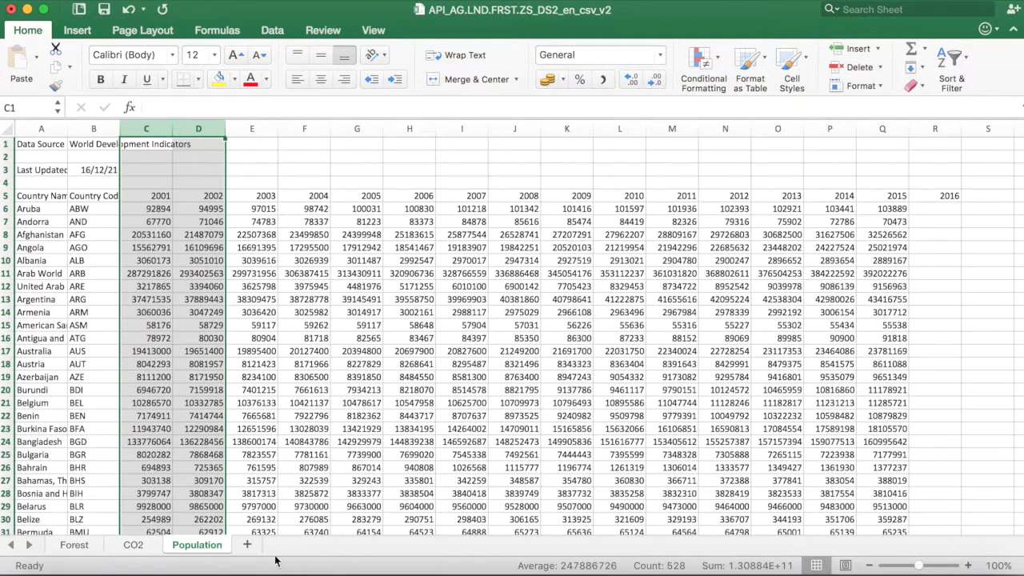
Delete the year columns 2014 through 2016 from the Population sheet and check the remaining rows
drag(829, 128, 949, 128)
right_click(837, 128)
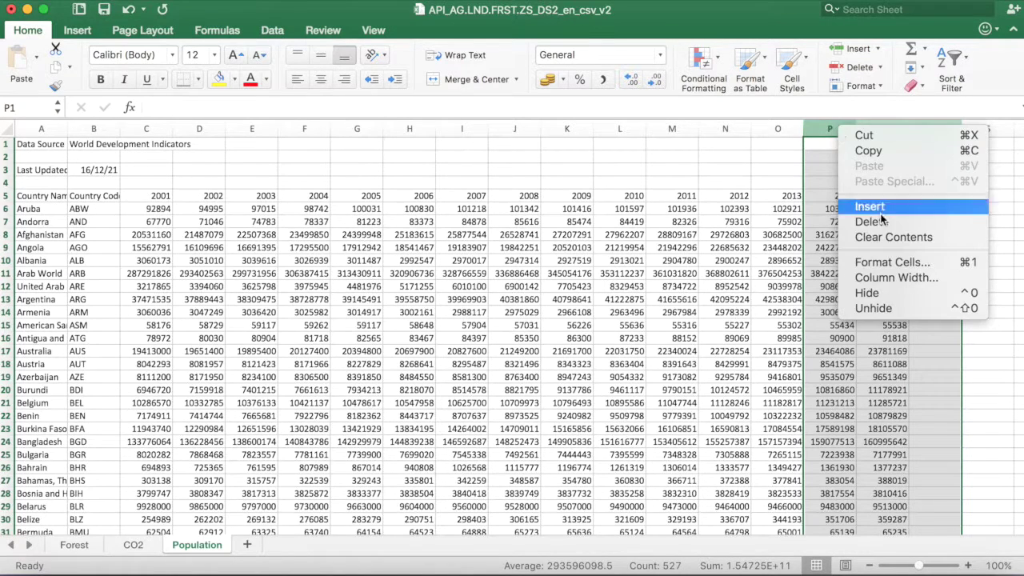
click(885, 221)
click(724, 403)
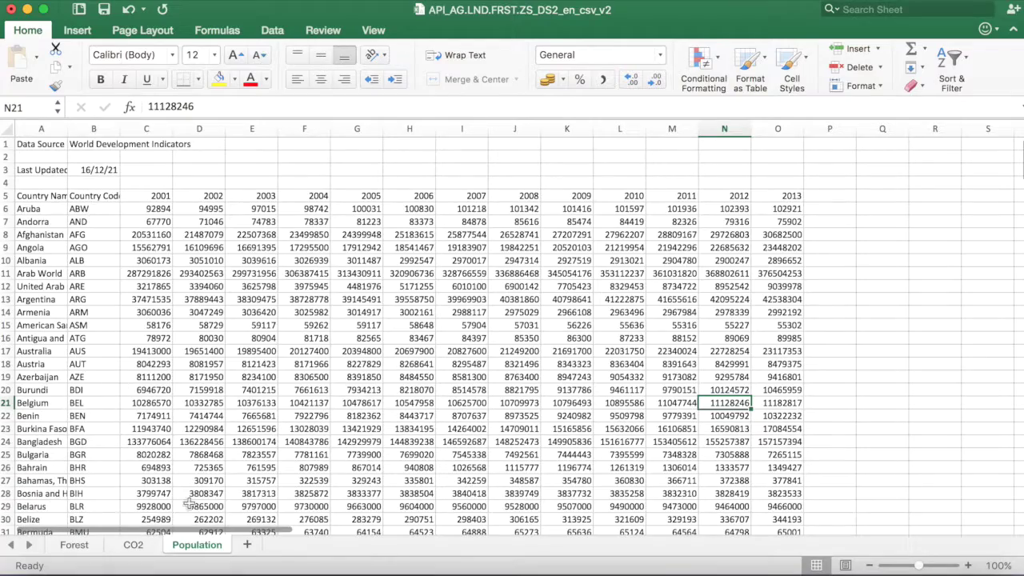
scroll(472, 332, down, 19)
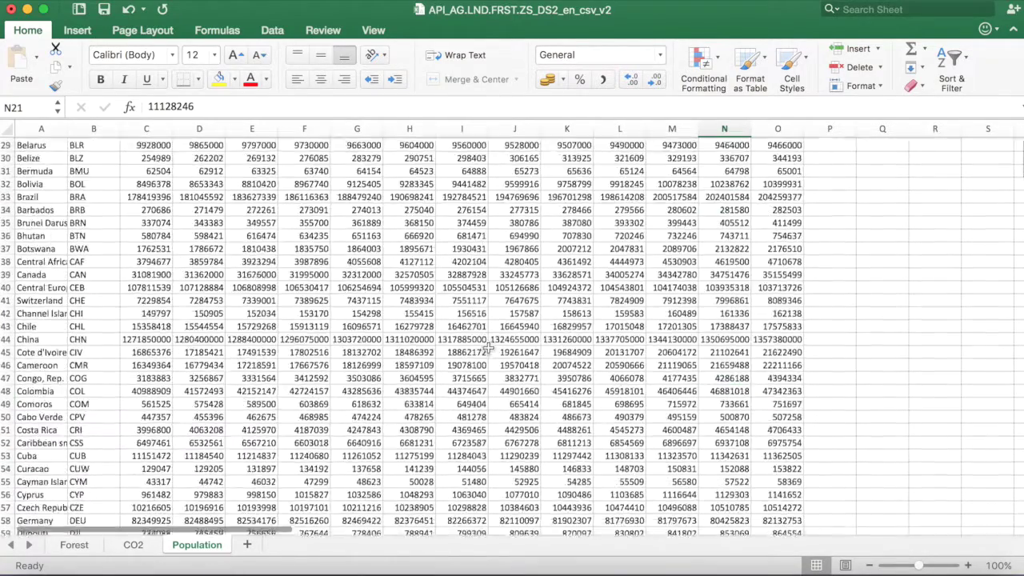
scroll(491, 350, up, 19)
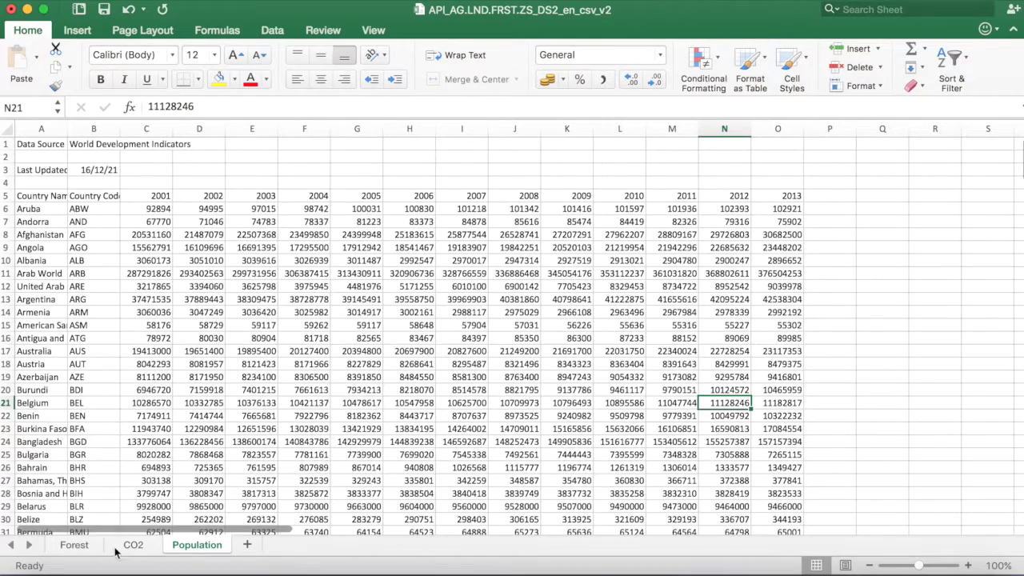
Add two blank sheets after the Population sheet and open the first of them
click(196, 545)
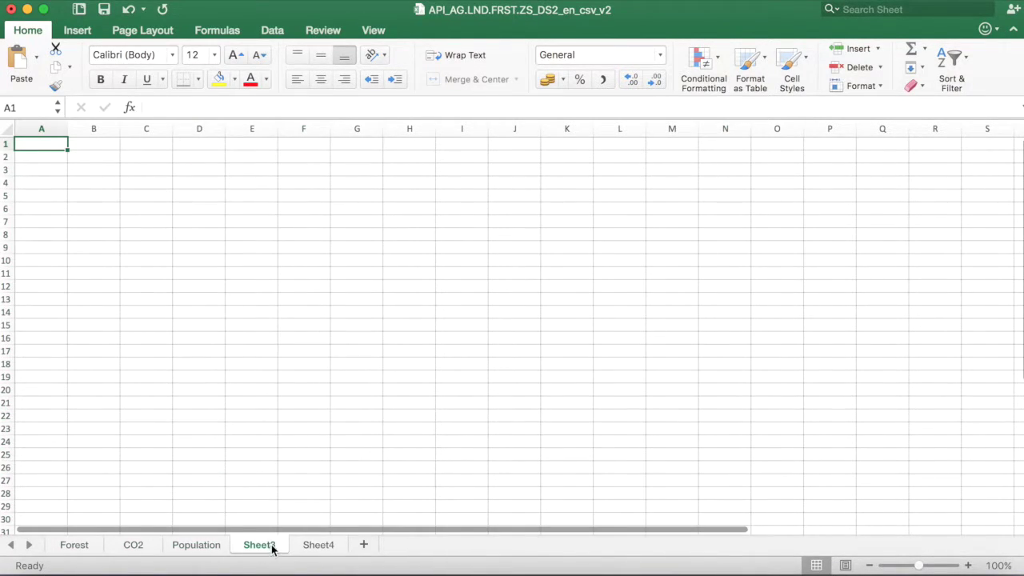
click(220, 550)
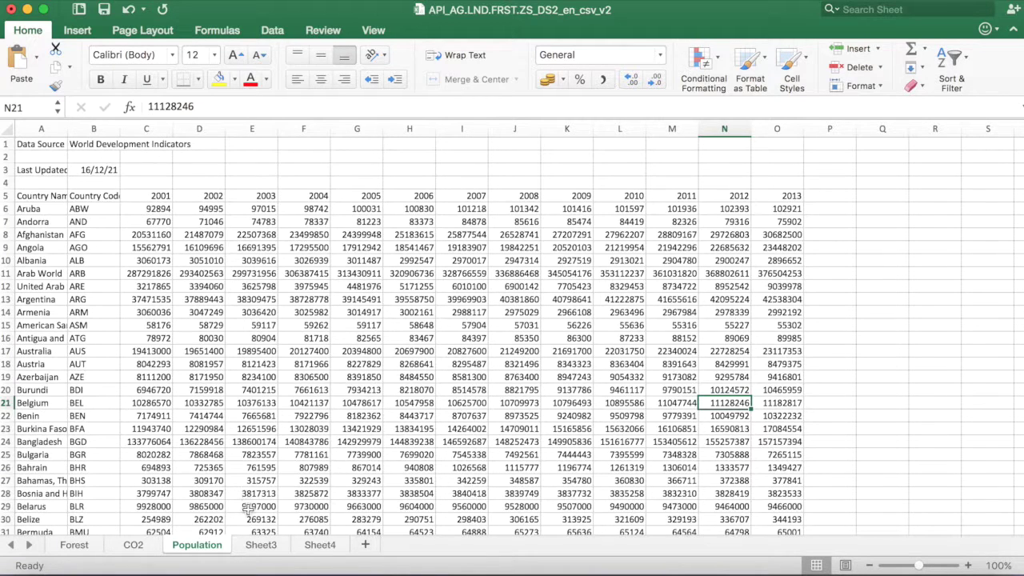
click(256, 552)
Enter the headers Country, Year and CO2 emission in cells A1 to C1 of Sheet3
double_click(37, 147)
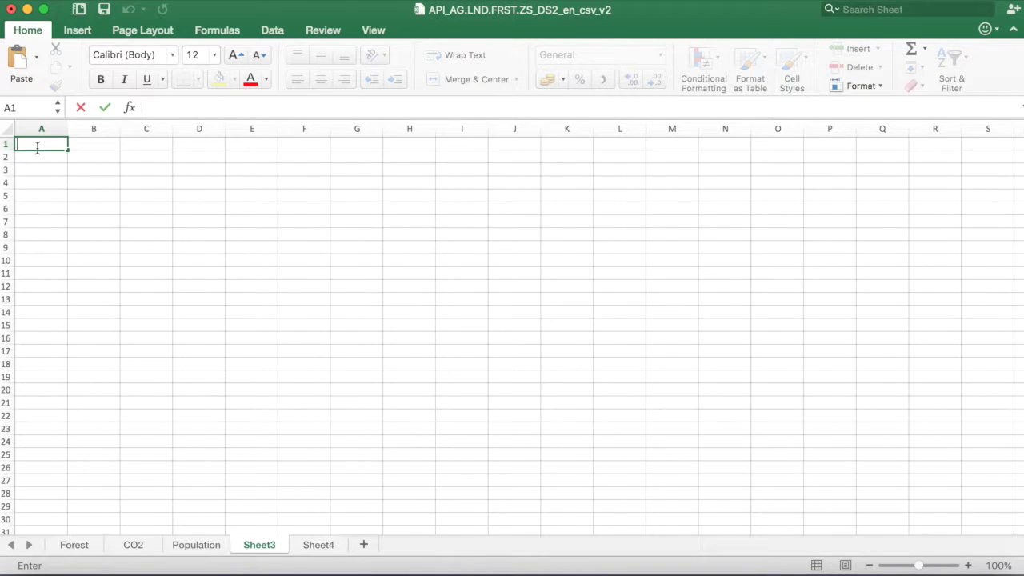
key(Escape)
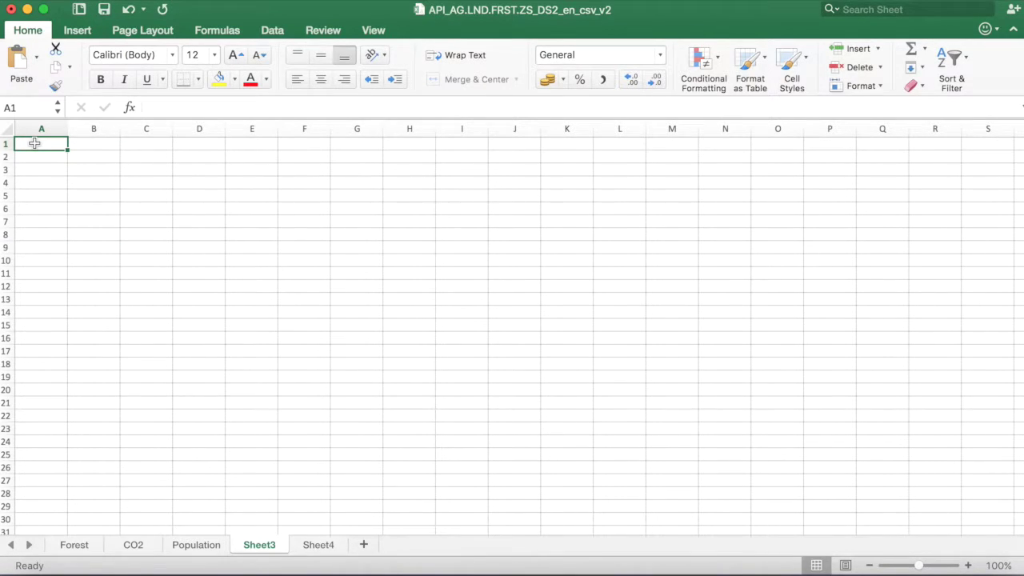
text(Country)
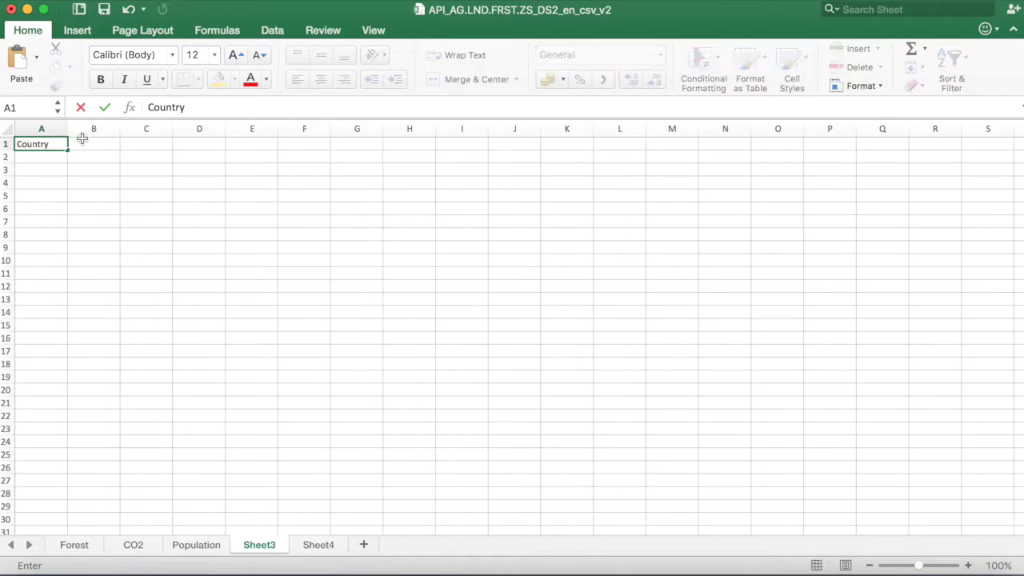
click(100, 144)
text(Yes)
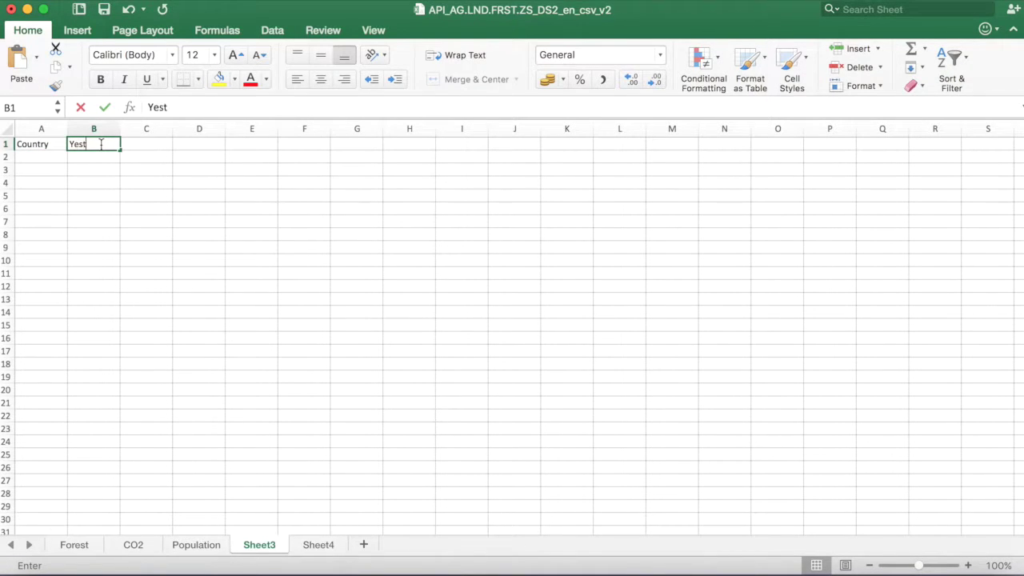
text(t)
text(r)
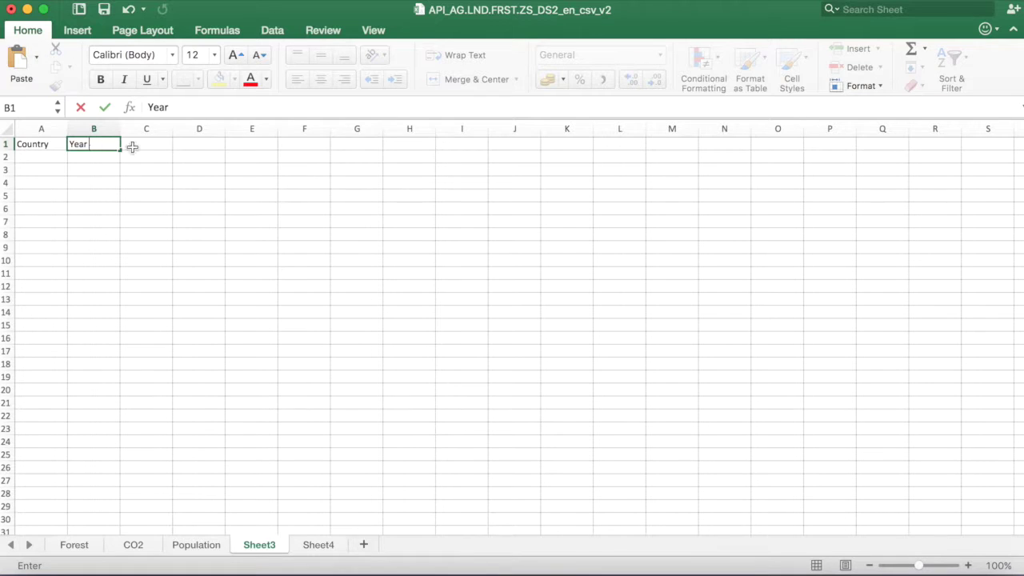
click(141, 148)
text(C)
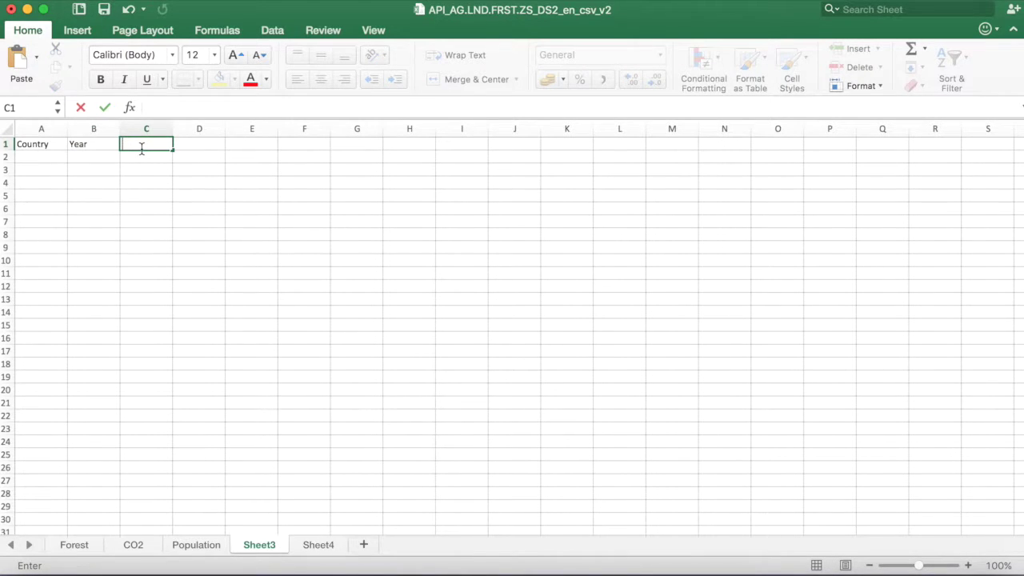
text(2 emissio)
Enter the headers Population, Forest area and Continent in cells D1 to F1 of Sheet3
click(207, 145)
click(207, 140)
click(238, 143)
click(208, 144)
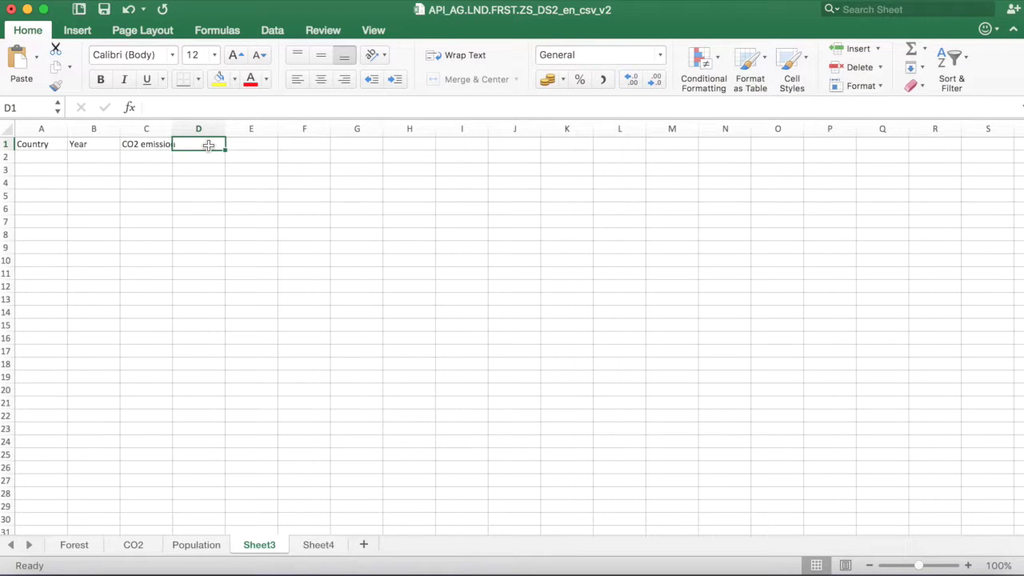
text(Population)
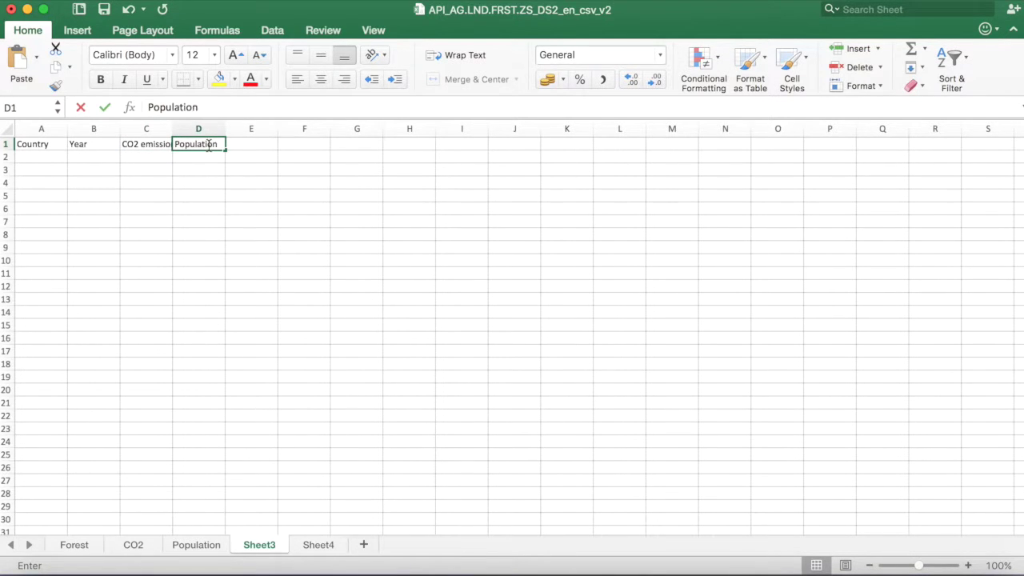
click(249, 148)
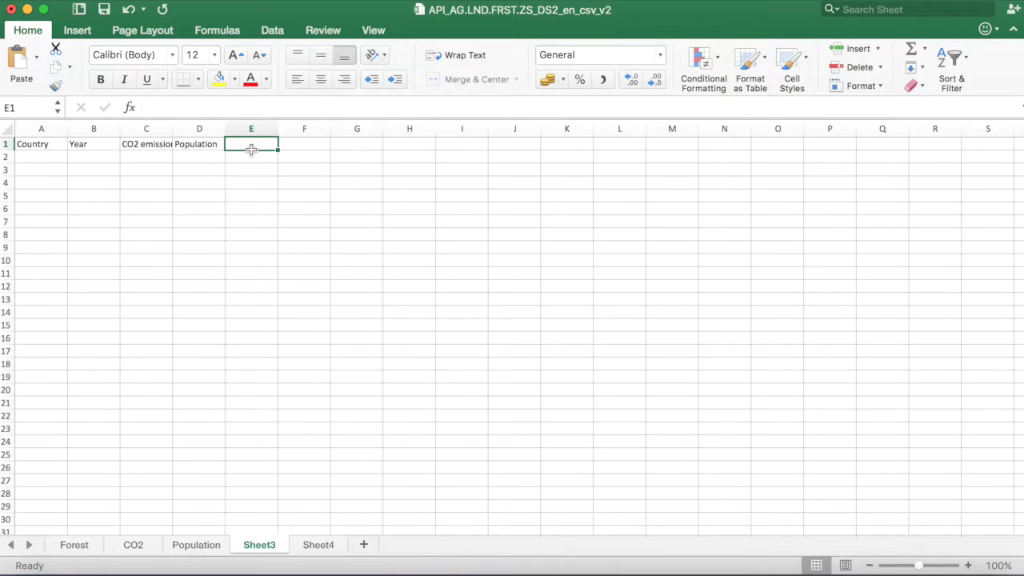
text(Forest area)
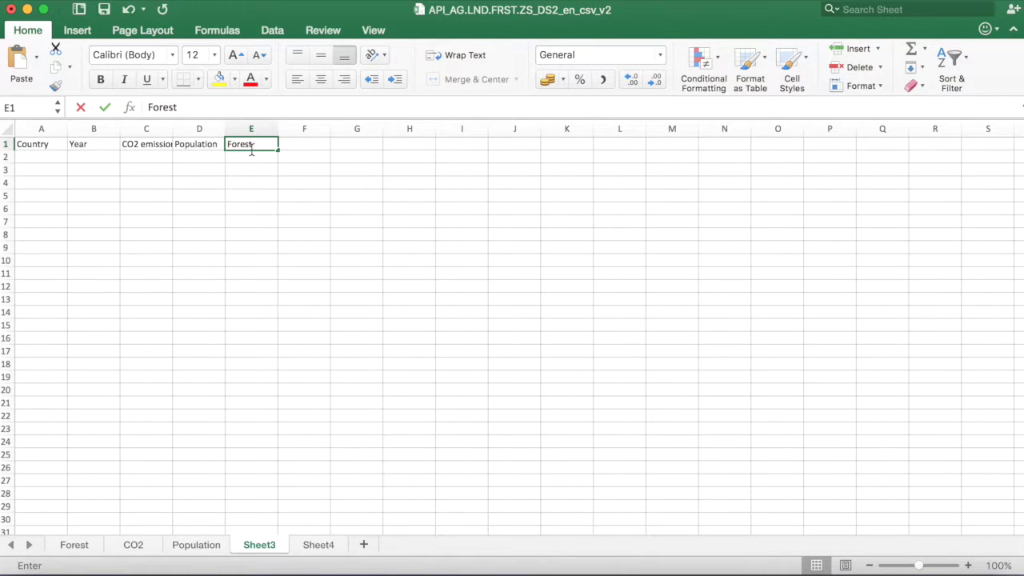
click(301, 148)
text(Continent)
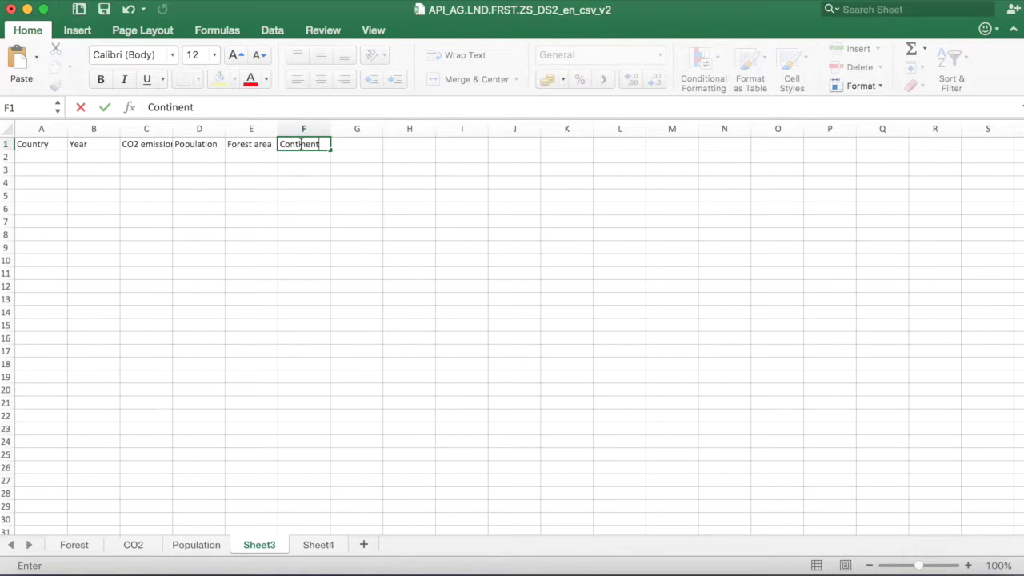
click(311, 159)
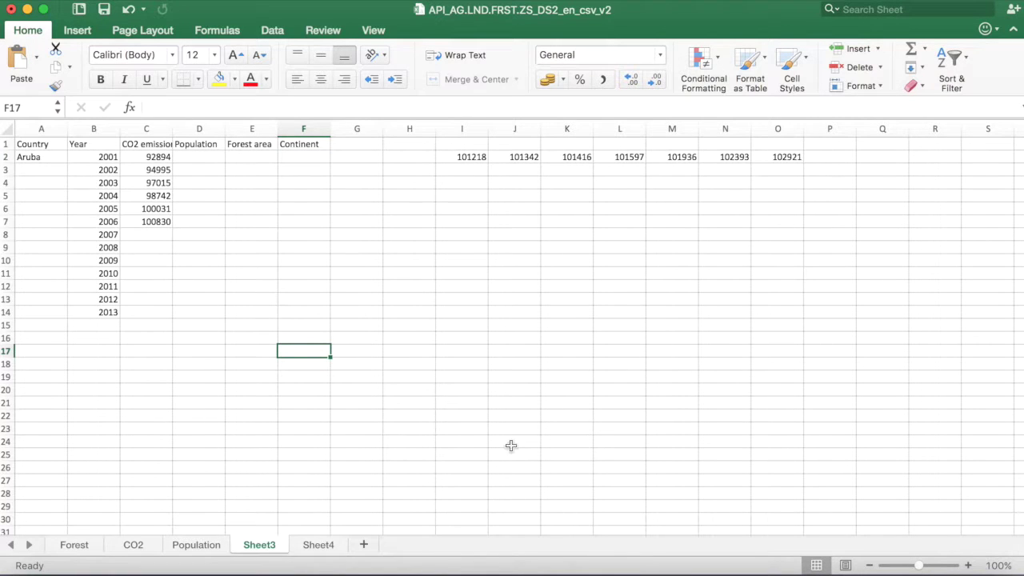
Examine how Sheet4 arranges country, year, CO2 emissions, forest area, population and continent, looking closely at the Australia rows
click(318, 545)
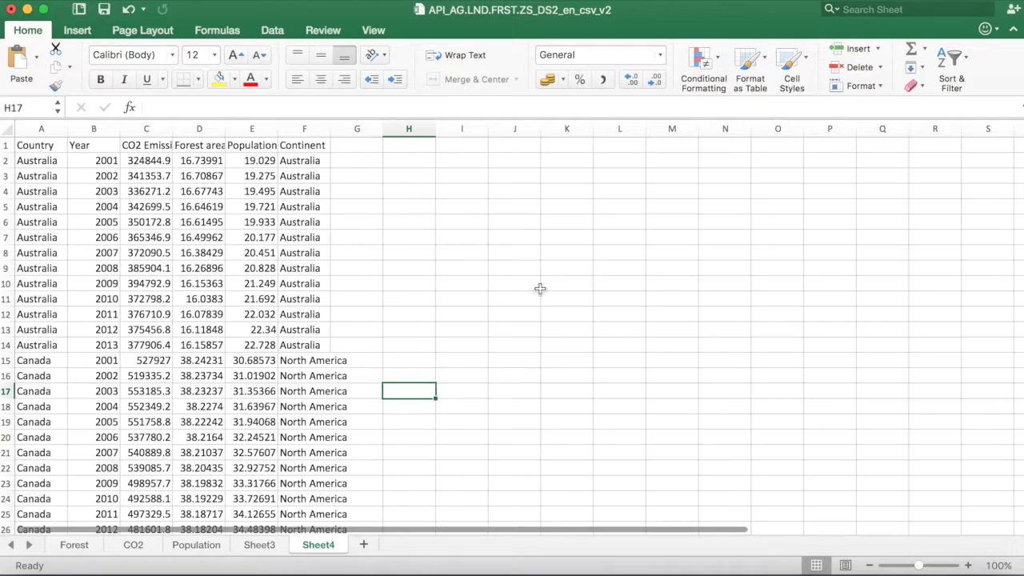
scroll(540, 288, down, 5)
scroll(540, 289, up, 5)
scroll(540, 289, down, 14)
scroll(540, 288, down, 5)
scroll(544, 287, up, 15)
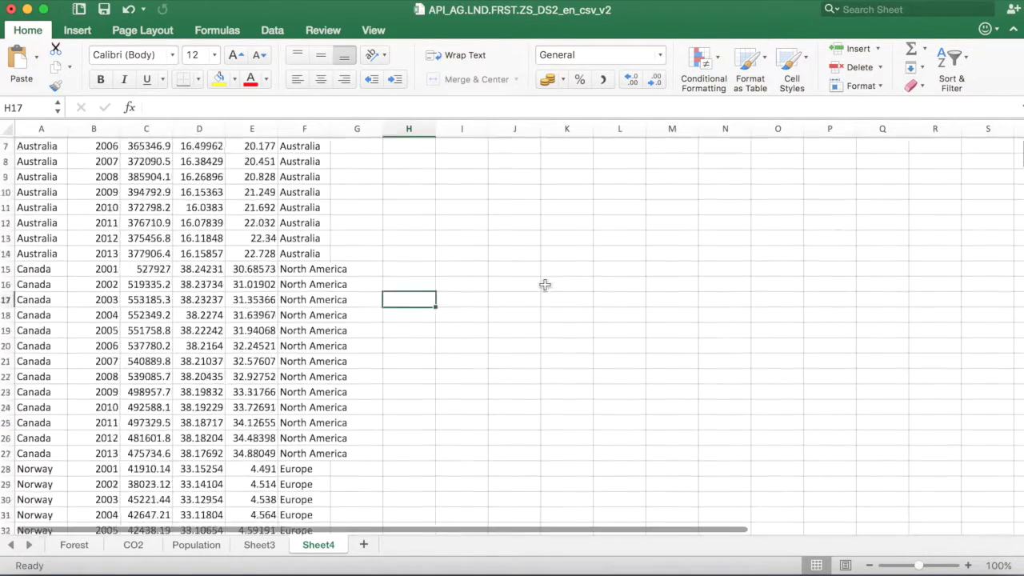
drag(50, 162, 50, 345)
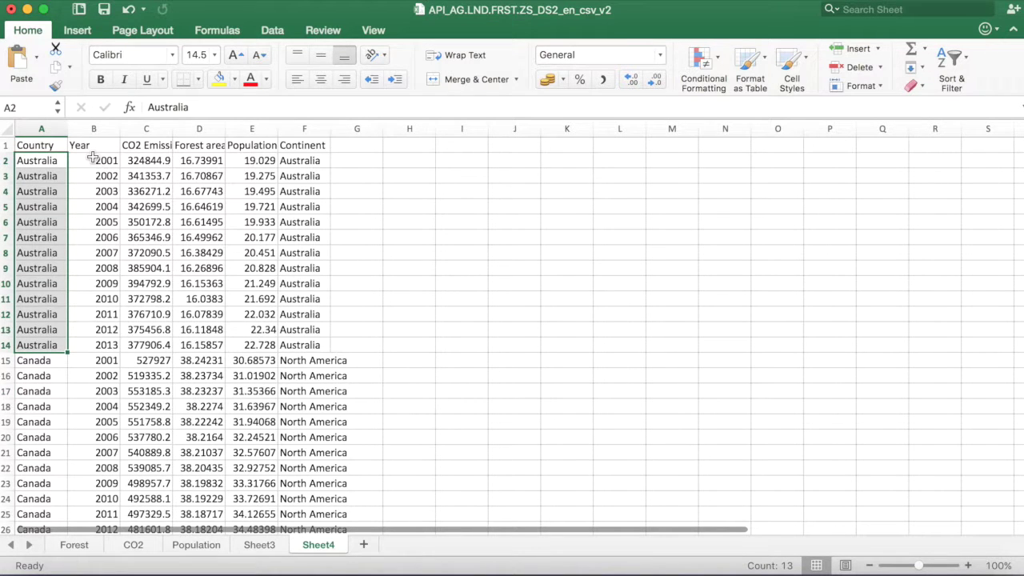
click(151, 160)
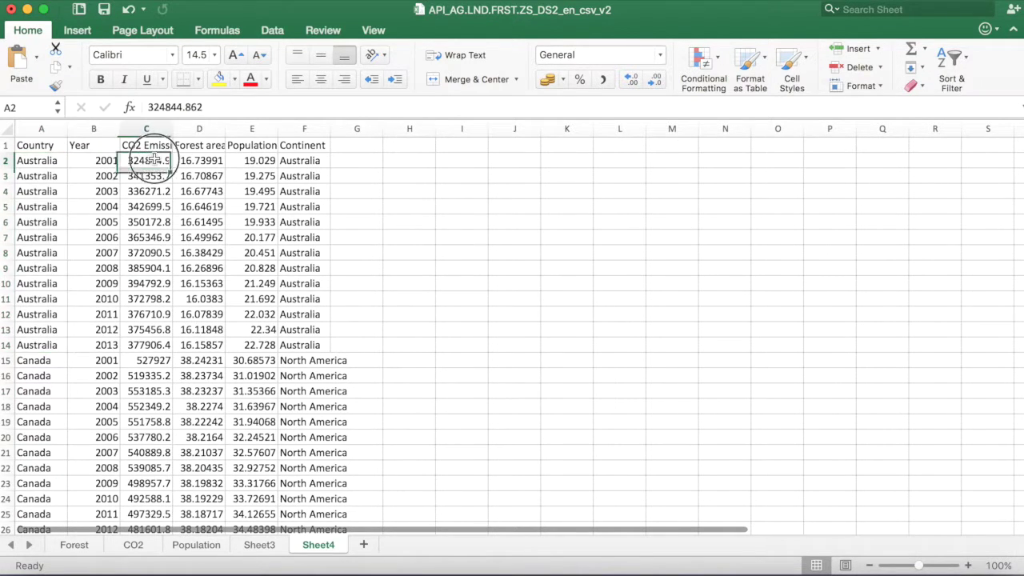
click(187, 147)
click(248, 147)
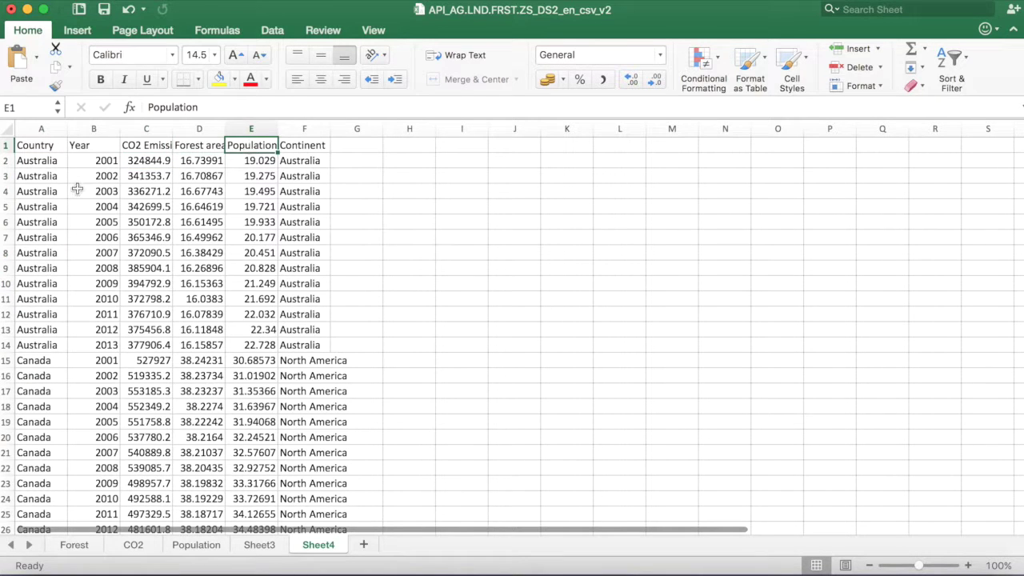
drag(83, 160, 86, 346)
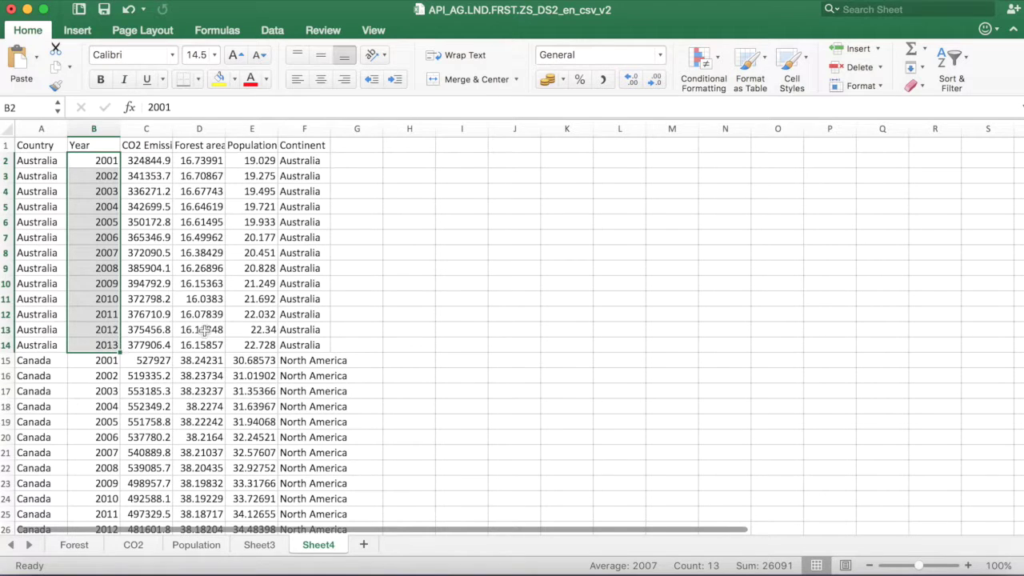
click(334, 265)
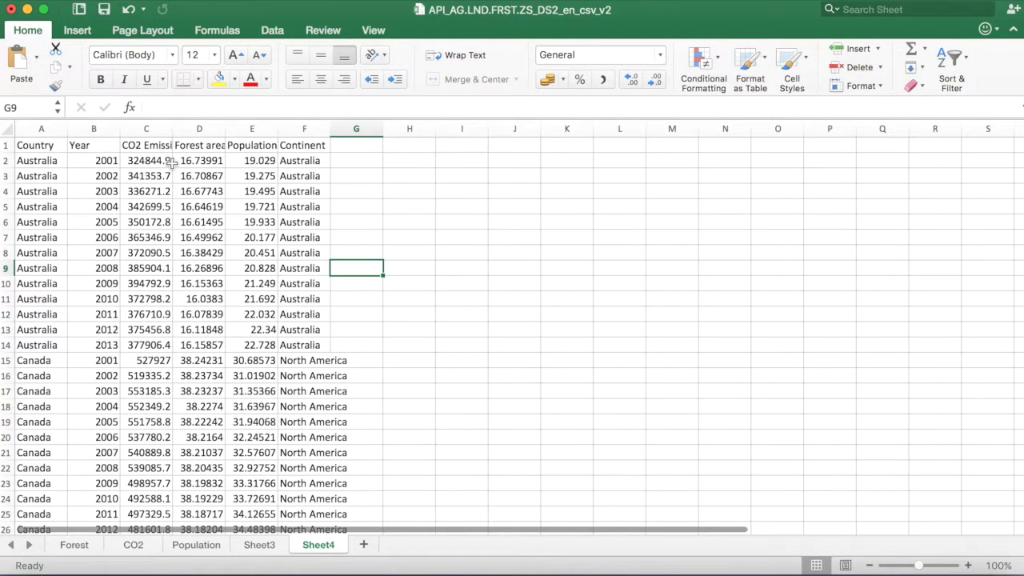
Copy the entire contents of Sheet4, switch to Google Chrome and create a blank Google Sheets spreadsheet
key(super+a)
key(super+c)
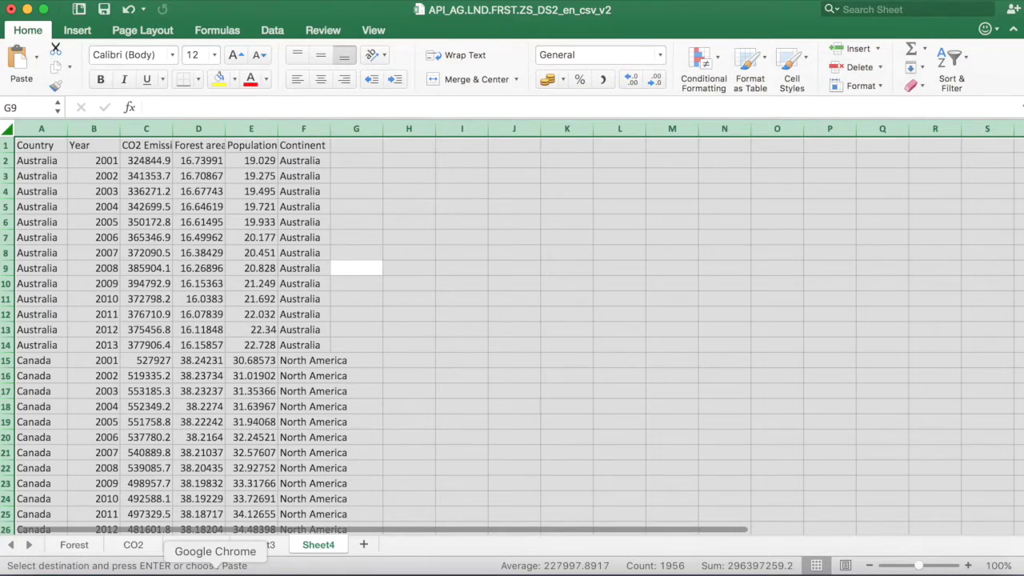
click(214, 565)
click(128, 17)
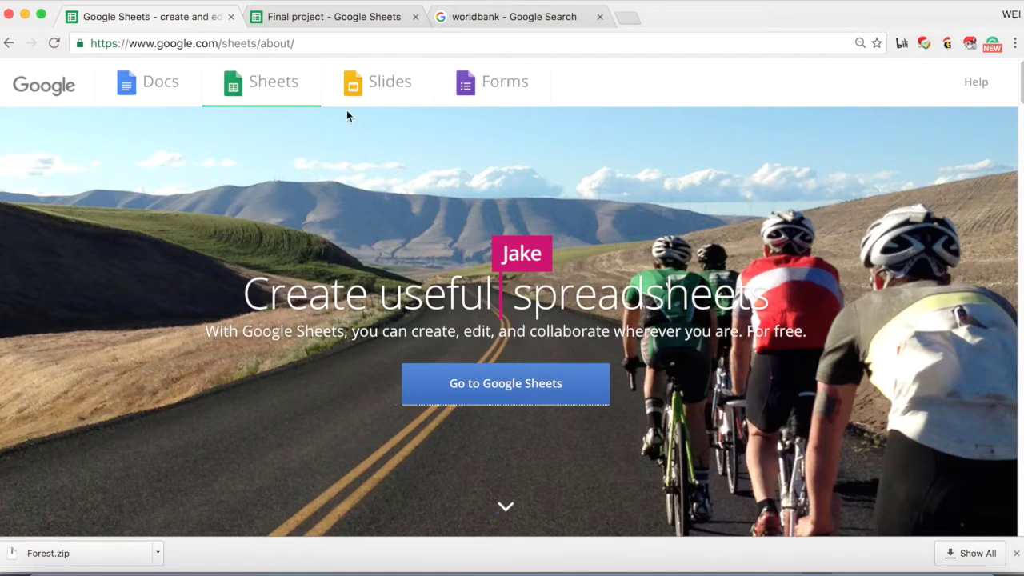
click(482, 400)
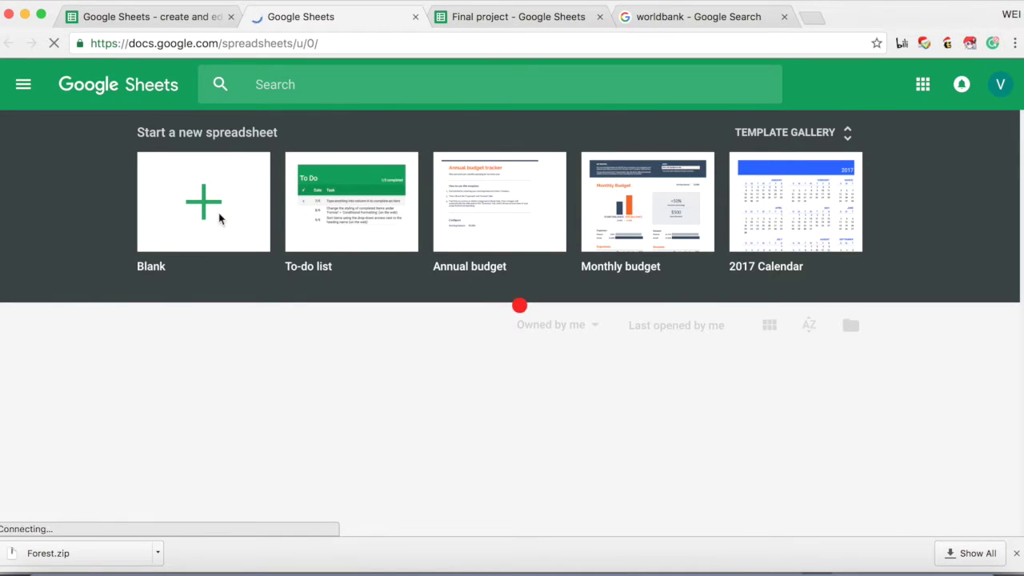
click(204, 215)
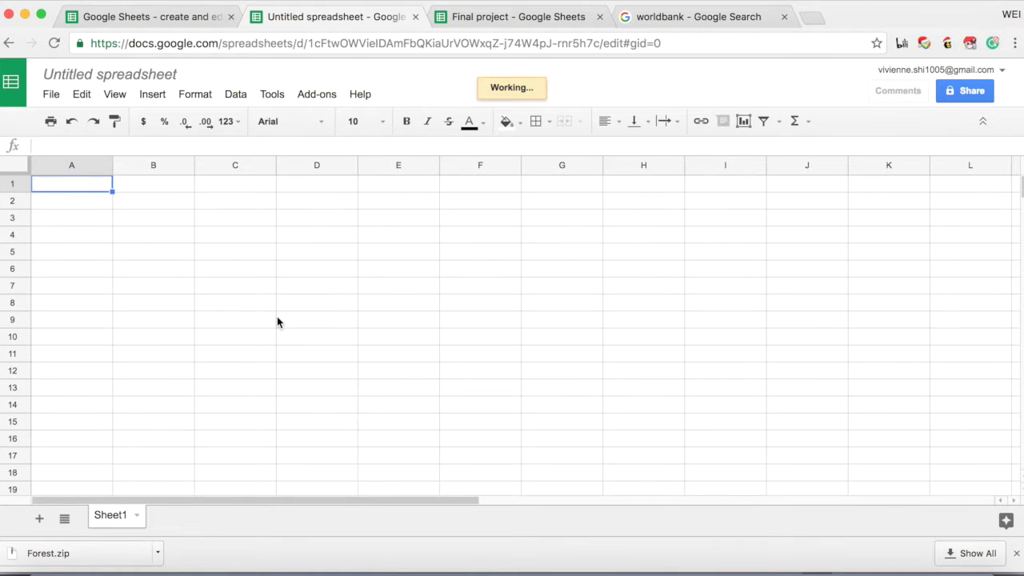
Paste the copied country table into the blank spreadsheet from cell A1, close the downloads bar and check the pasted rows
key(super+v)
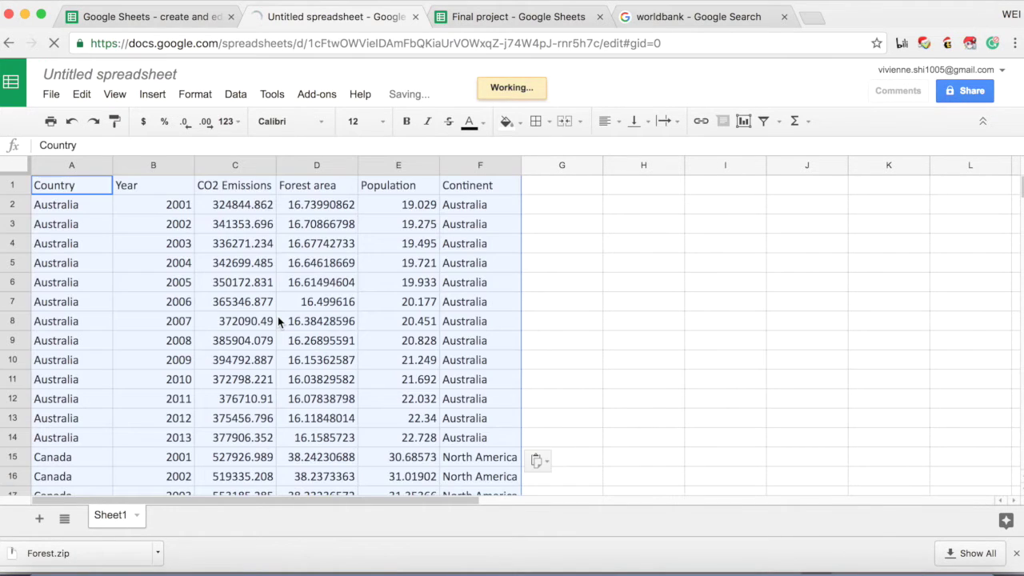
click(595, 310)
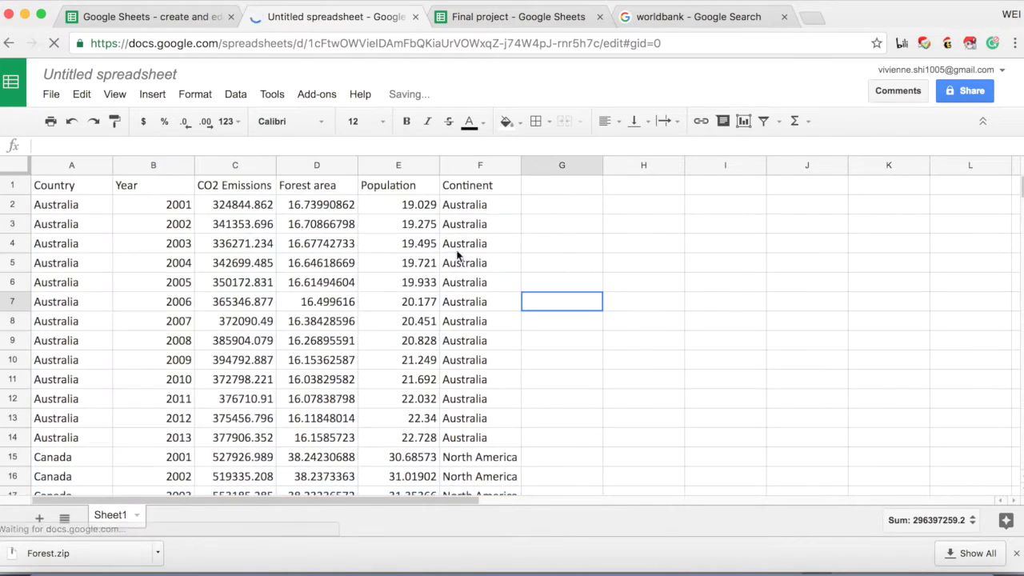
click(1016, 554)
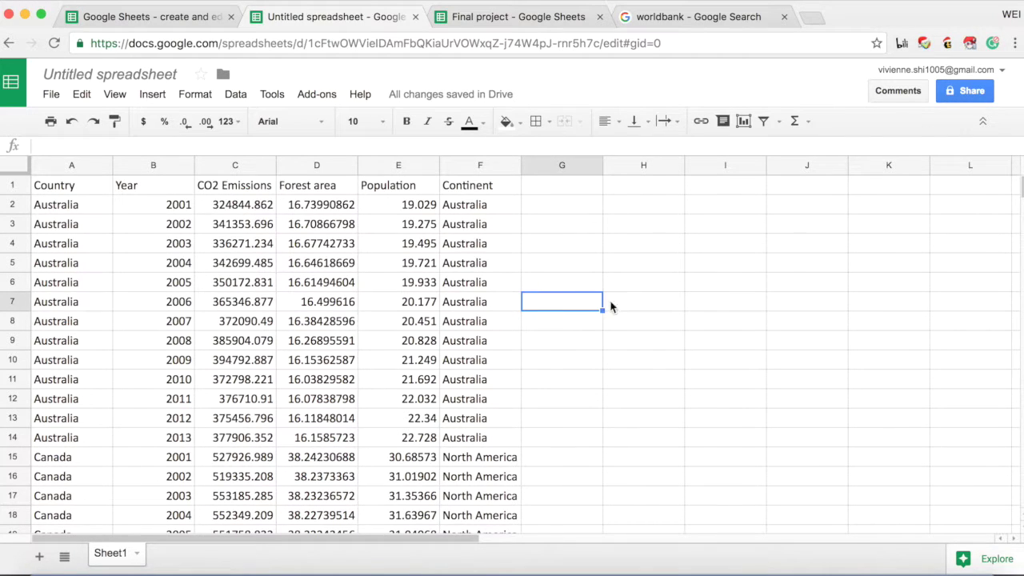
click(74, 205)
scroll(204, 252, down, 5)
scroll(213, 258, up, 5)
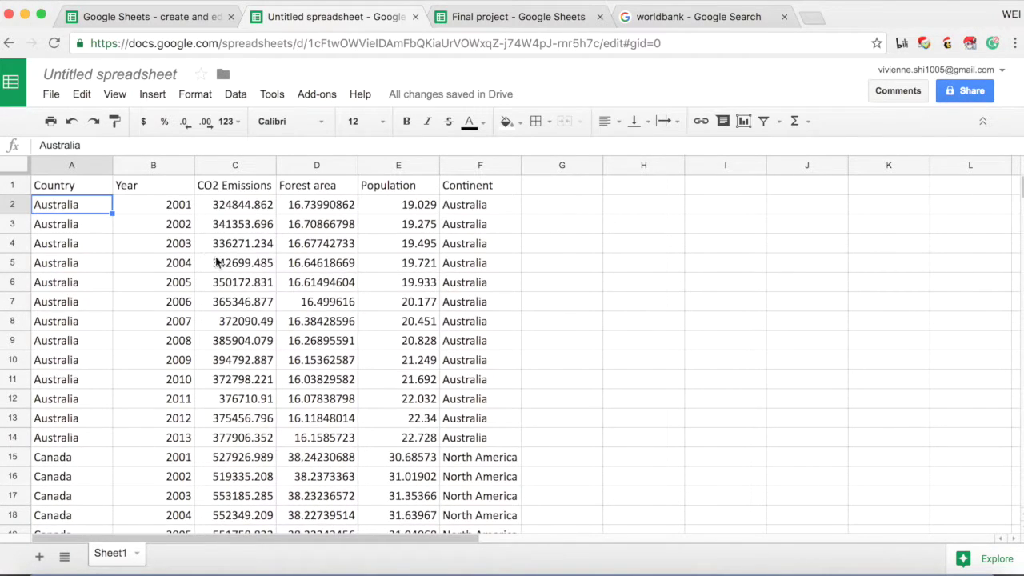
Rename the untitled spreadsheet as Finalproject
click(140, 76)
key(BackSpace)
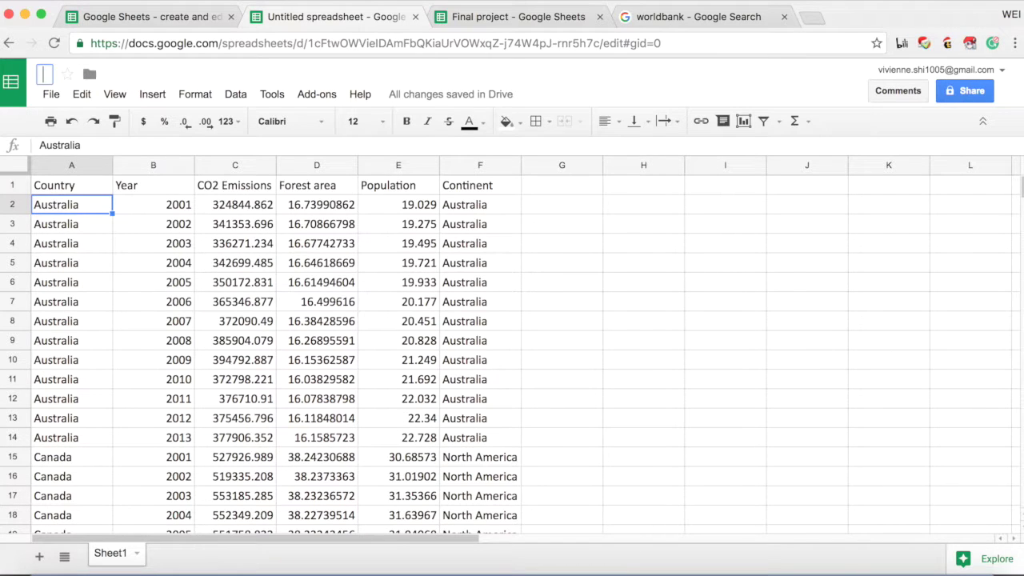
text(Fl)
text(na)
key(BackSpace)
key(BackSpace)
key(BackSpace)
key(BackSpace)
text(inal project)
click(240, 281)
Search Google for "Google drive" and go to My Drive through the Google Drive result
click(509, 310)
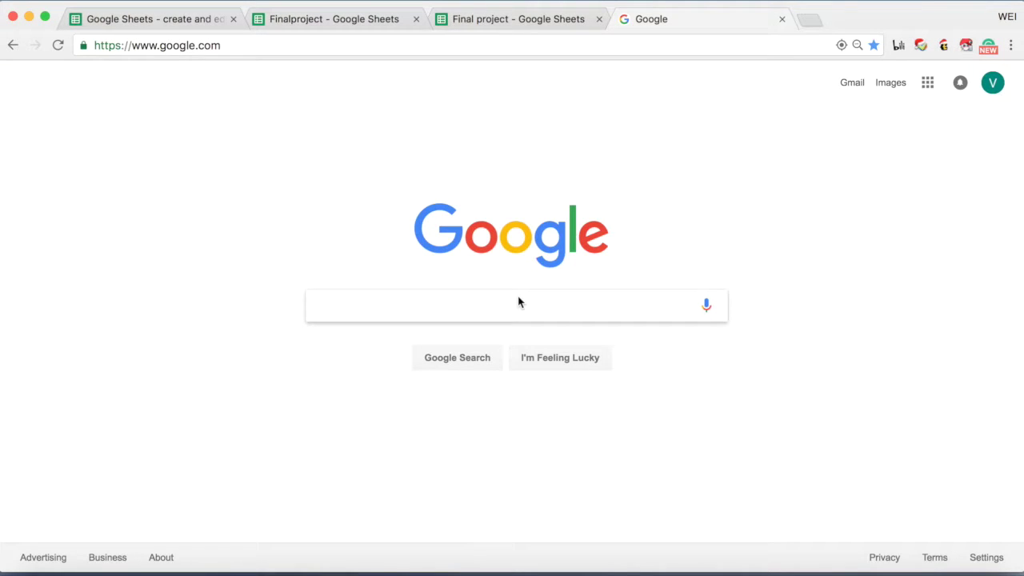
text(Google)
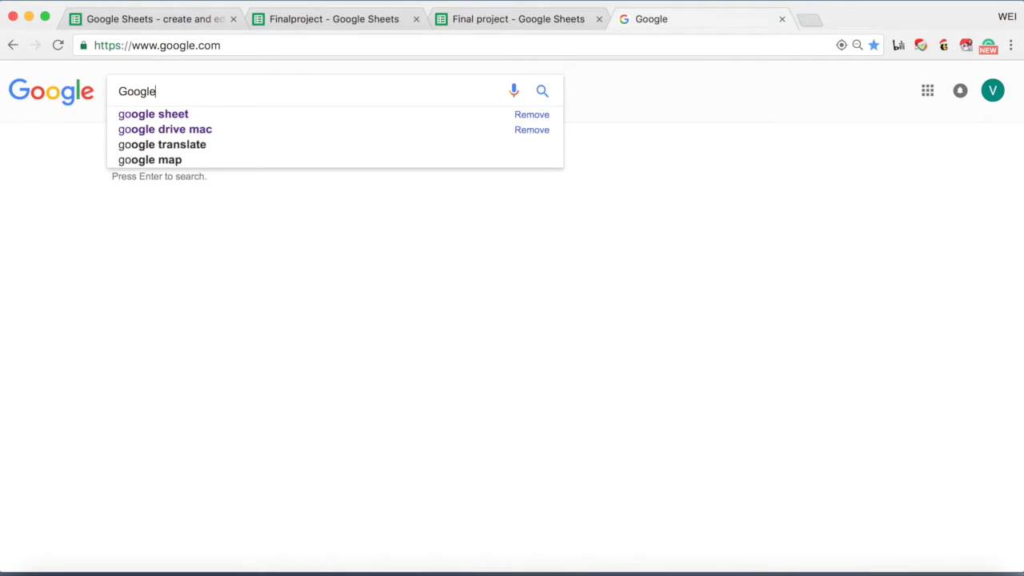
text( drive)
key(Return)
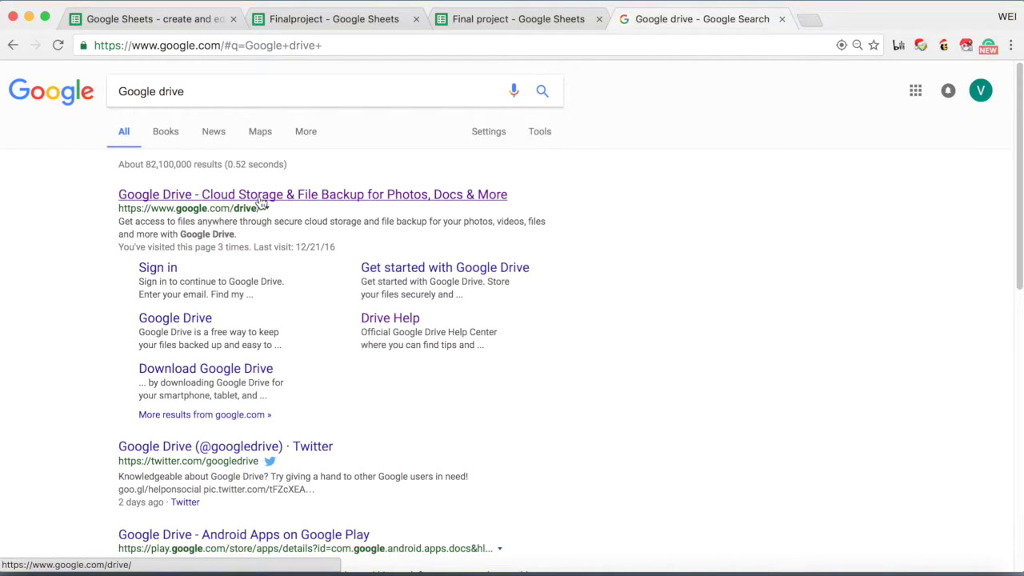
click(200, 197)
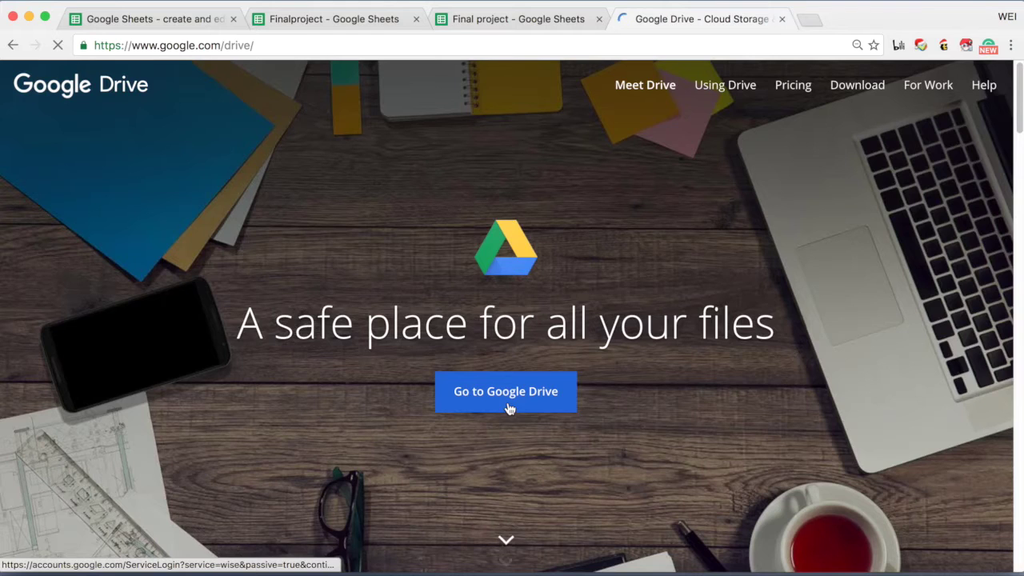
click(507, 408)
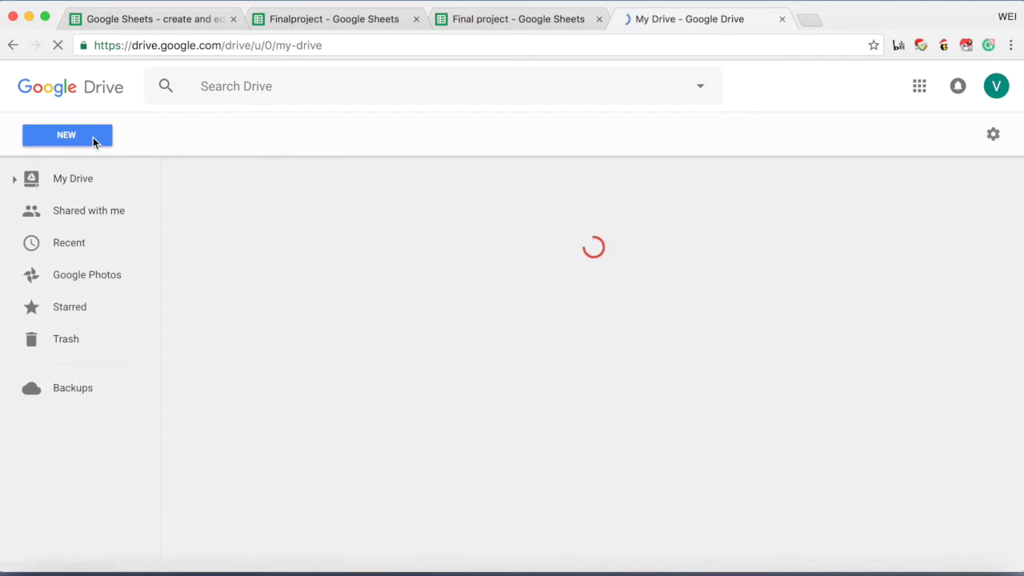
Create a new Google Fusion Tables file from My Drive
click(93, 137)
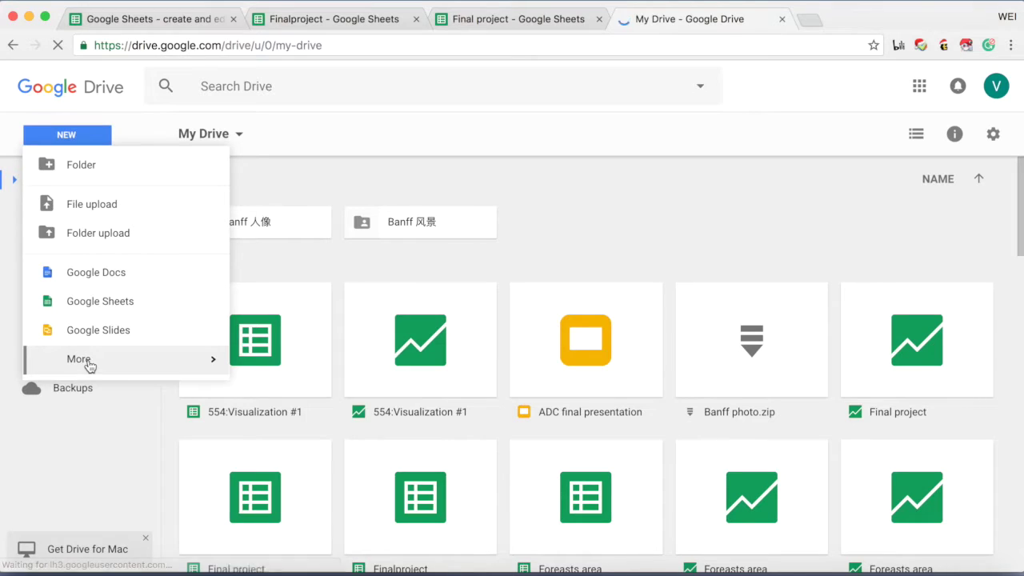
mouse_move(85, 366)
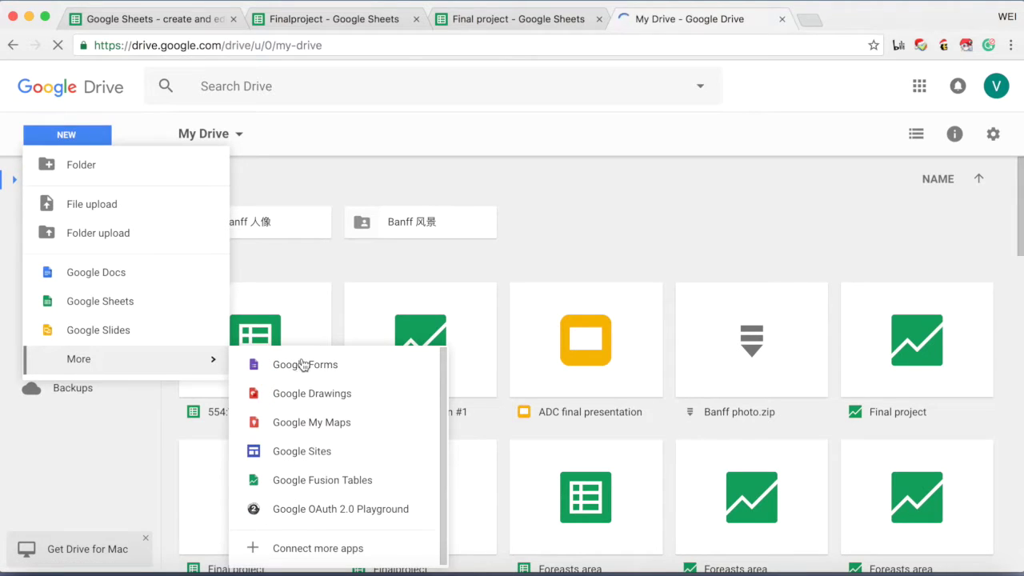
click(335, 485)
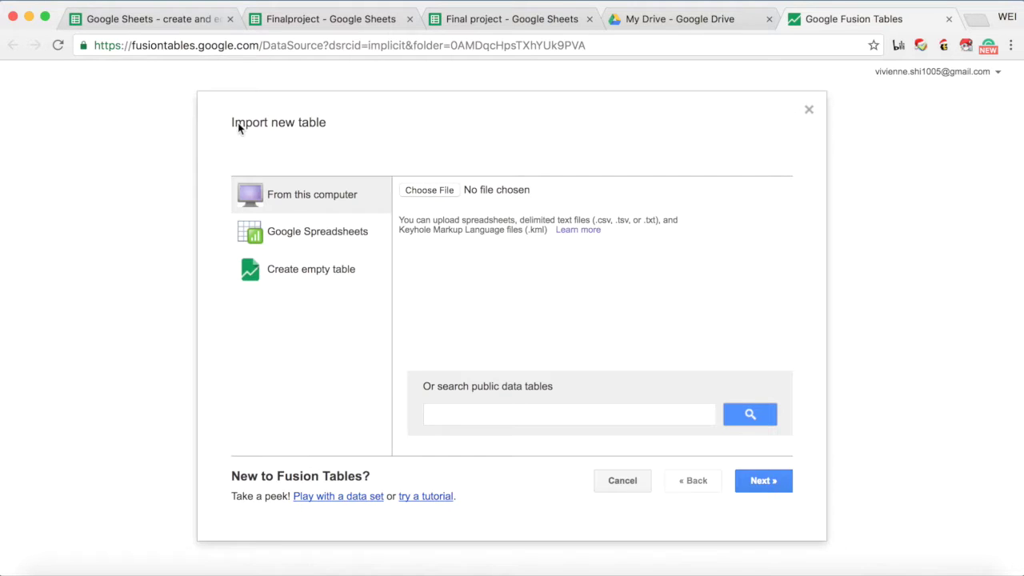
Choose the Google spreadsheet Finalproject as the source of the new table
click(300, 240)
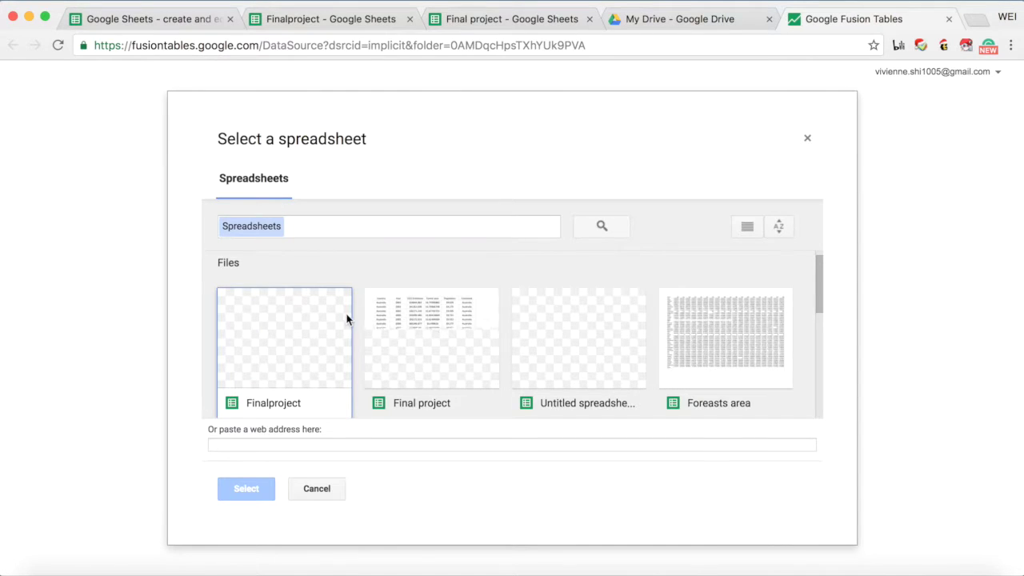
scroll(272, 320, down, 1)
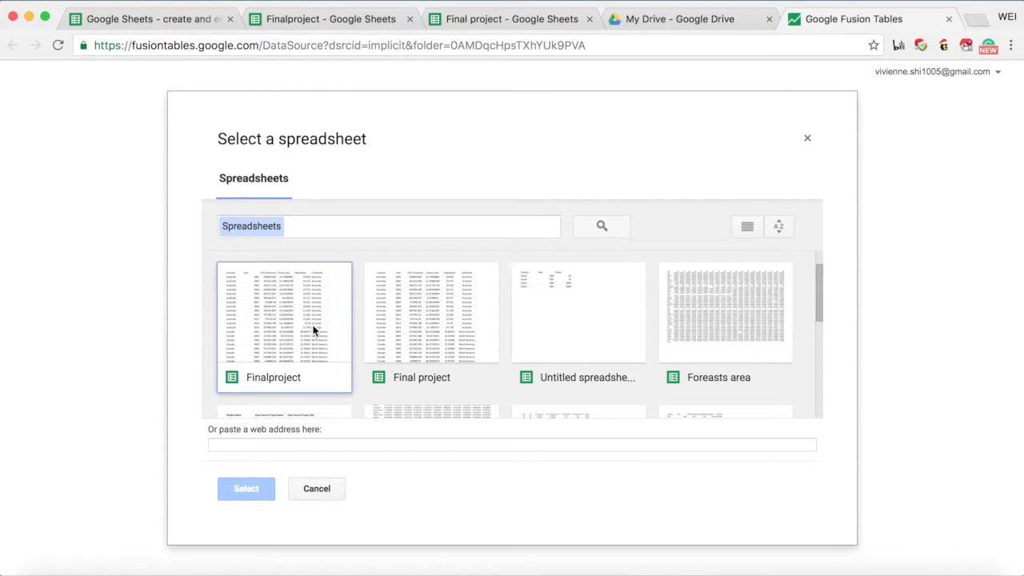
click(252, 363)
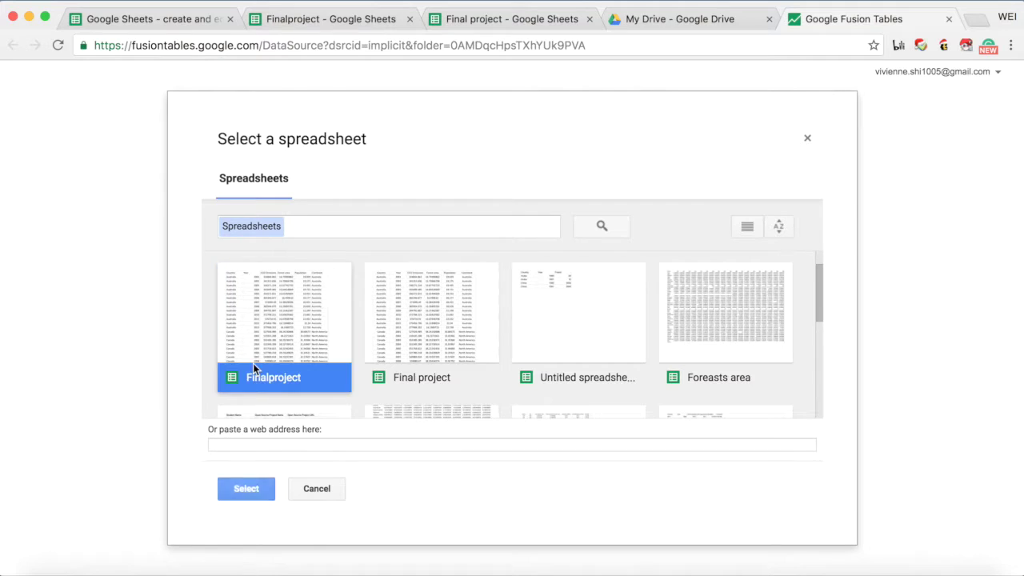
click(248, 489)
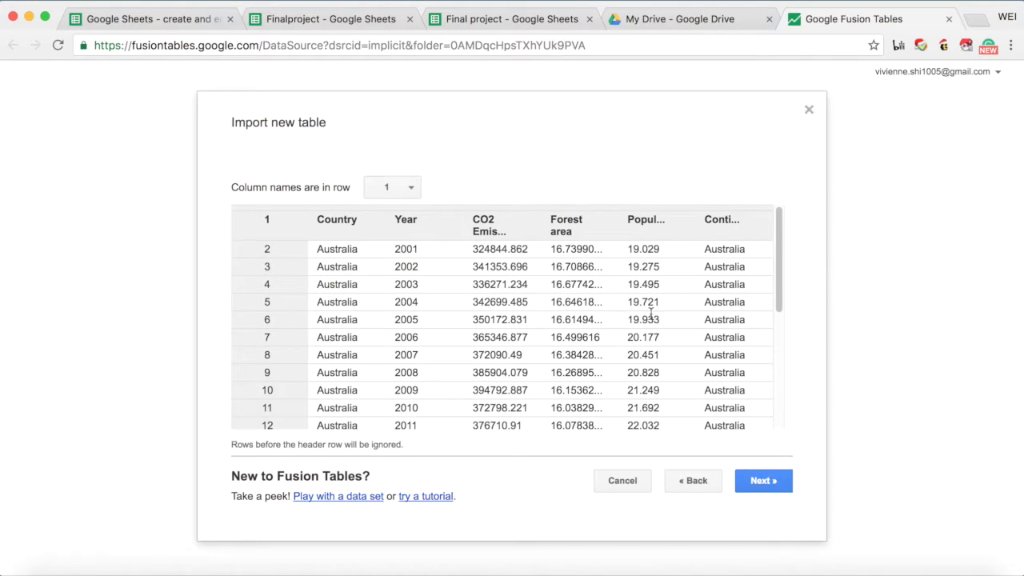
Review the preview, accept row 1 as column names and finish the import with the table name Finalproject and the suggested description
scroll(650, 321, down, 5)
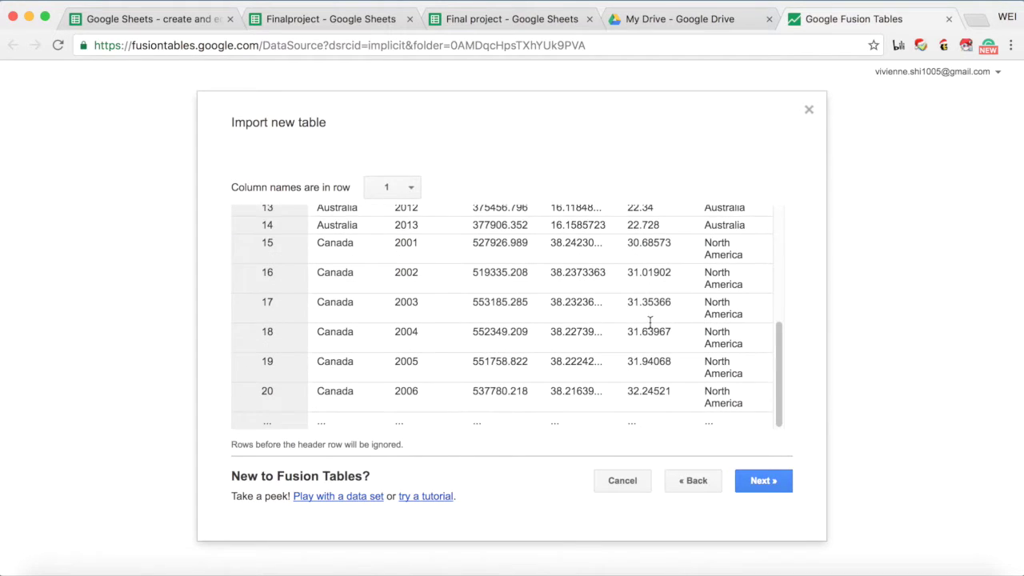
scroll(651, 324, up, 6)
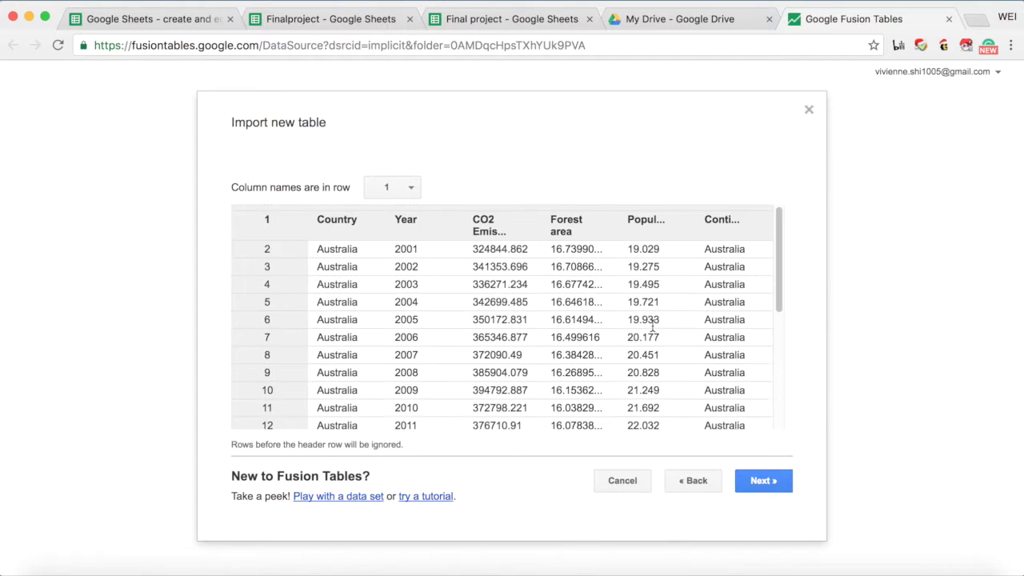
click(758, 487)
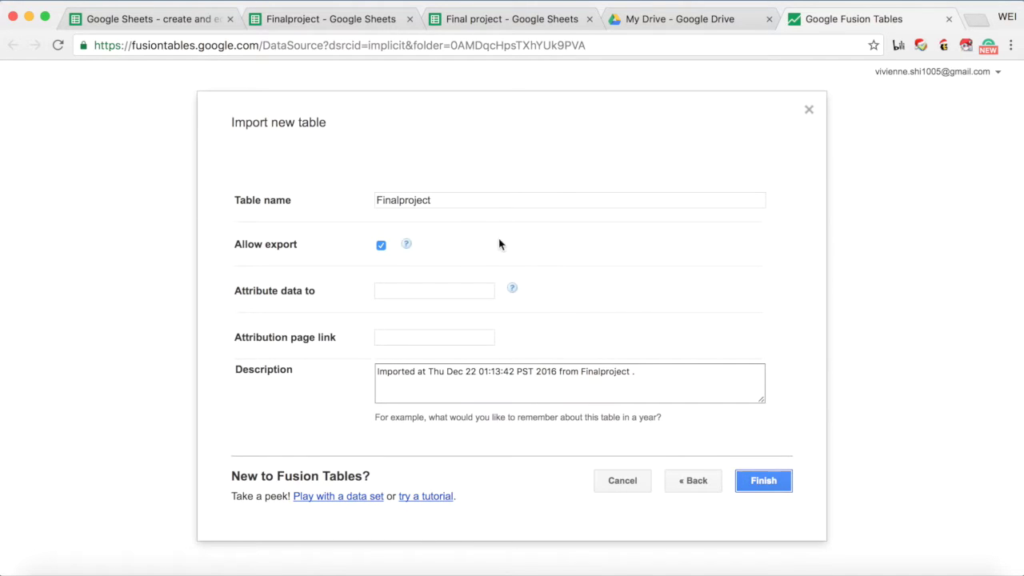
click(276, 201)
click(247, 366)
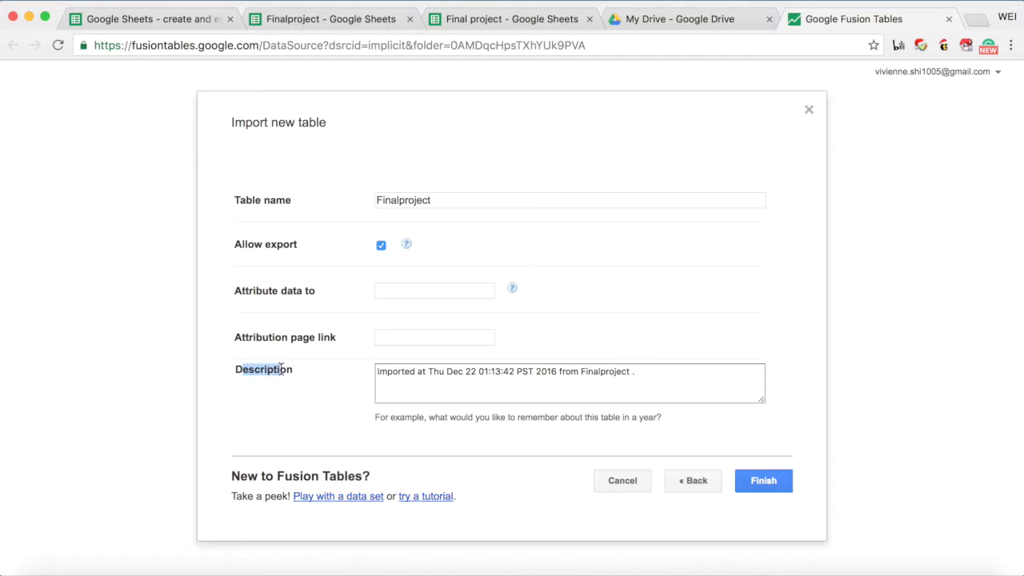
click(413, 371)
click(649, 383)
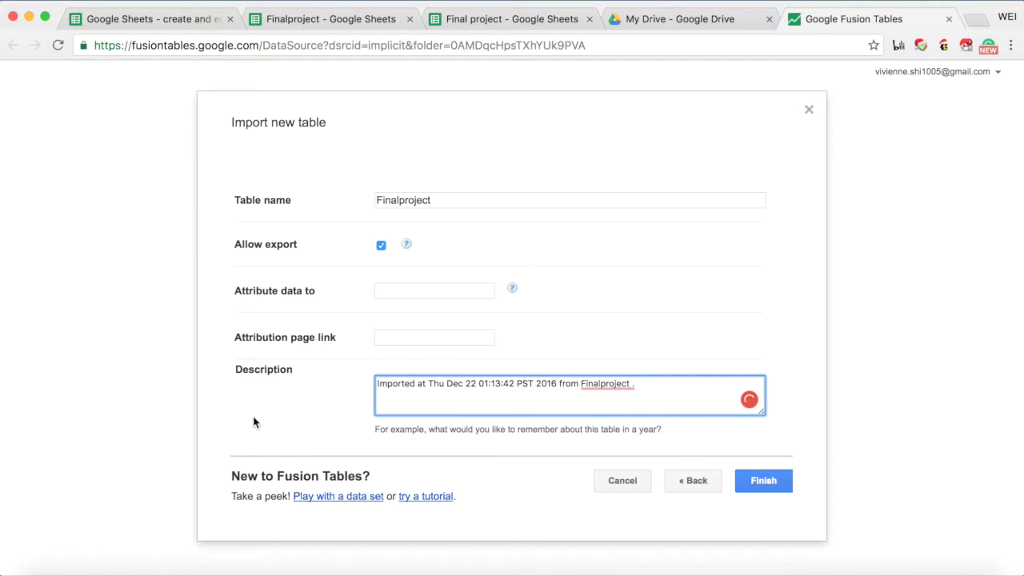
click(766, 482)
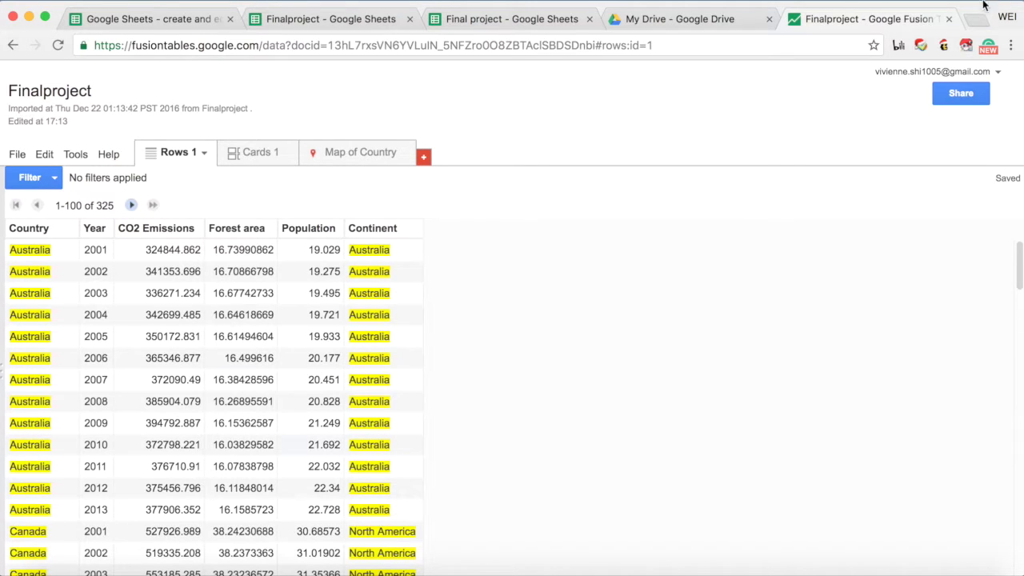
Look over the imported rows, show the Map of Country to geocode the Country column, and bring Europe and Asia into view
scroll(452, 293, down, 1)
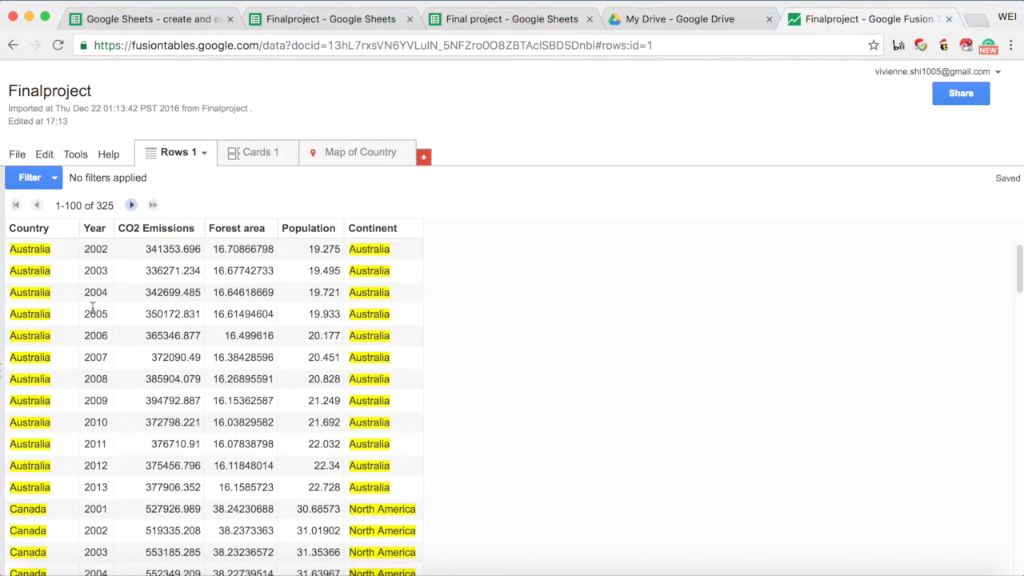
scroll(48, 267, up, 1)
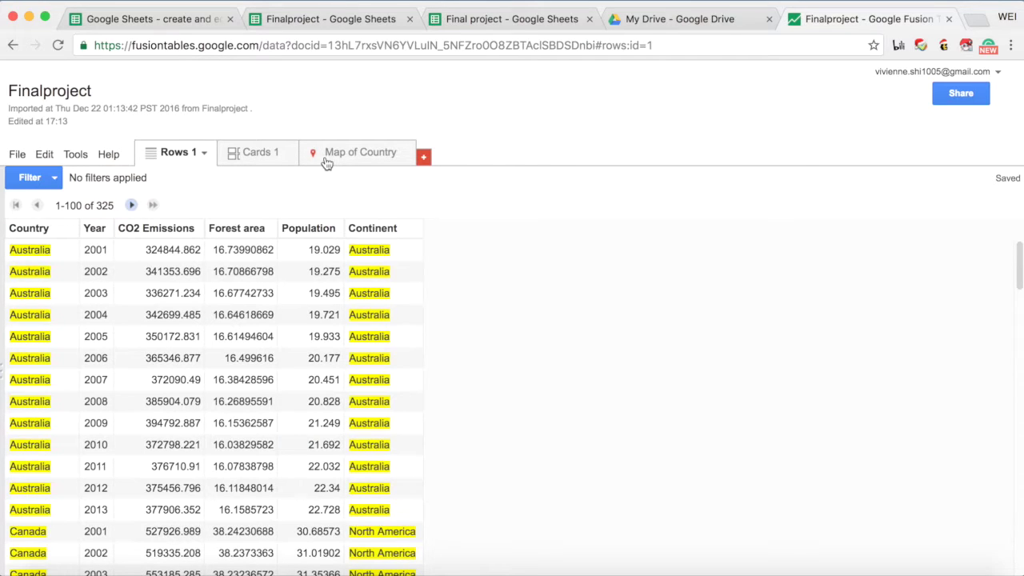
click(384, 159)
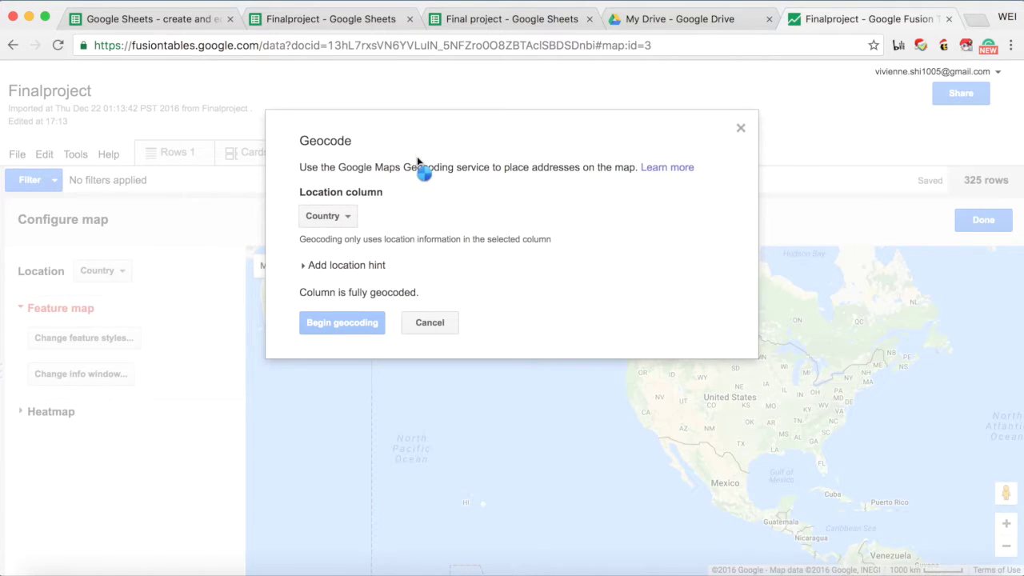
scroll(573, 347, down, 3)
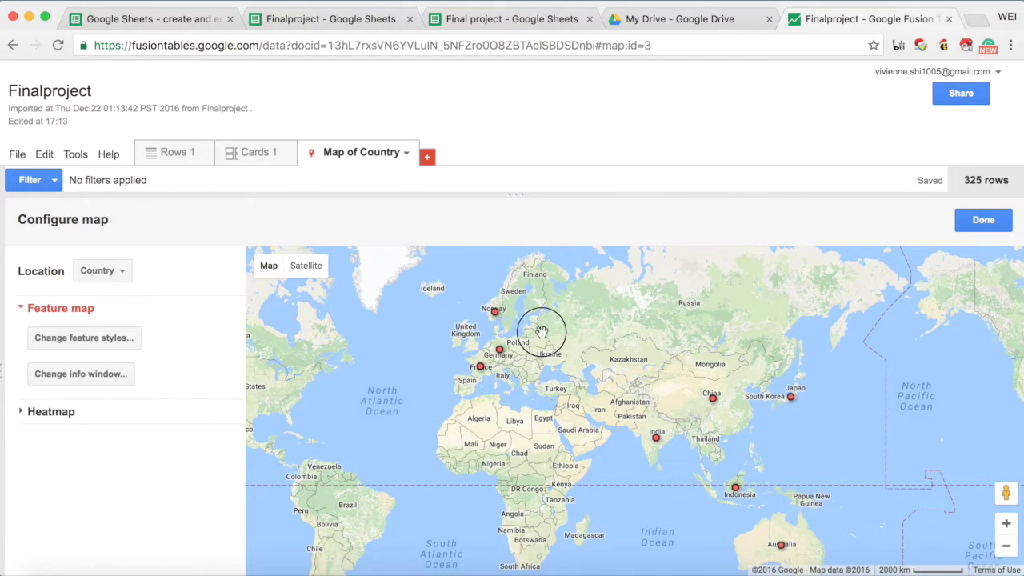
drag(538, 327, 541, 337)
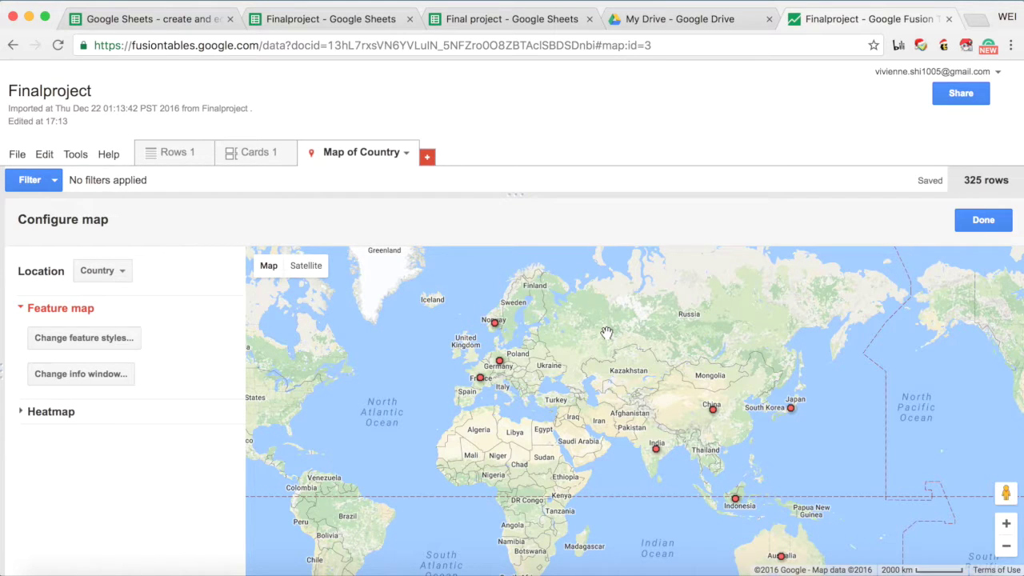
Examine the map info windows of the markers for Norway, Germany, France, India and Japan
click(496, 323)
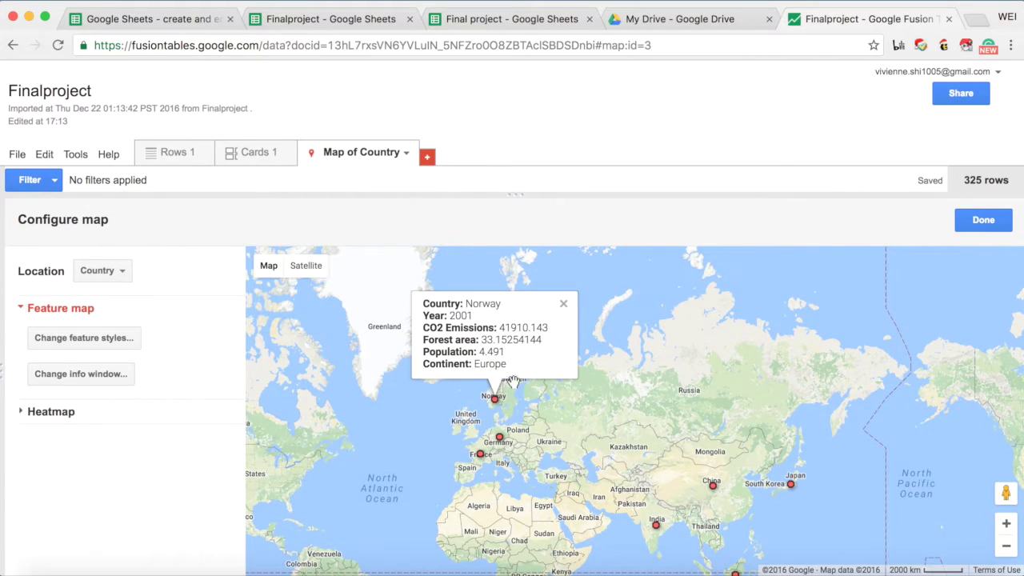
click(499, 438)
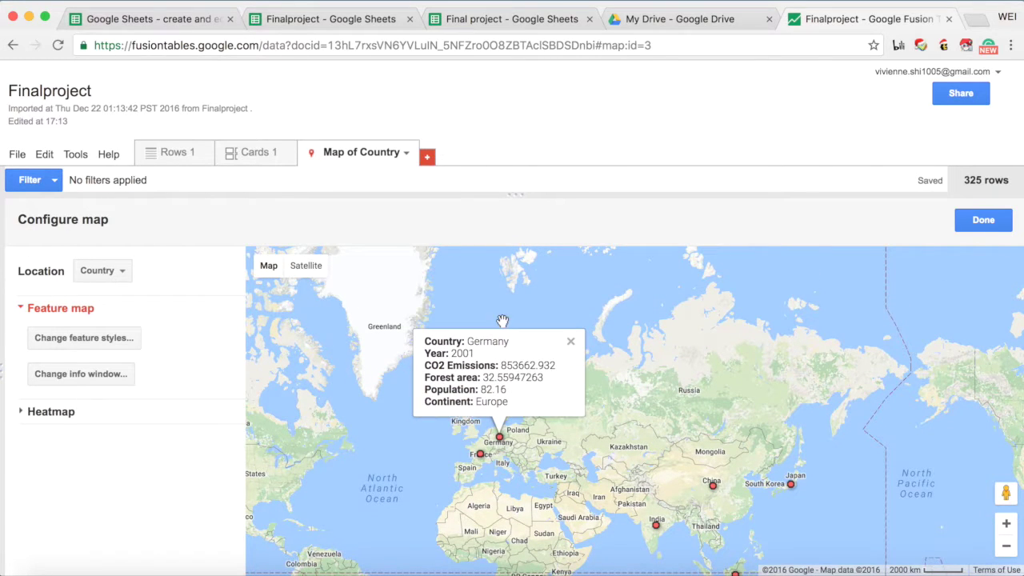
click(480, 453)
click(657, 527)
click(792, 486)
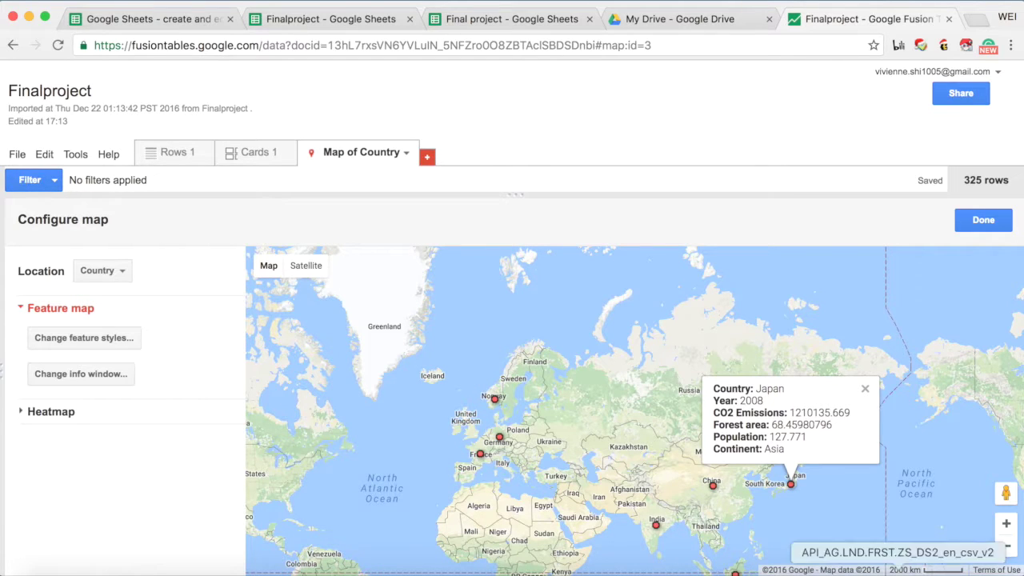
click(32, 181)
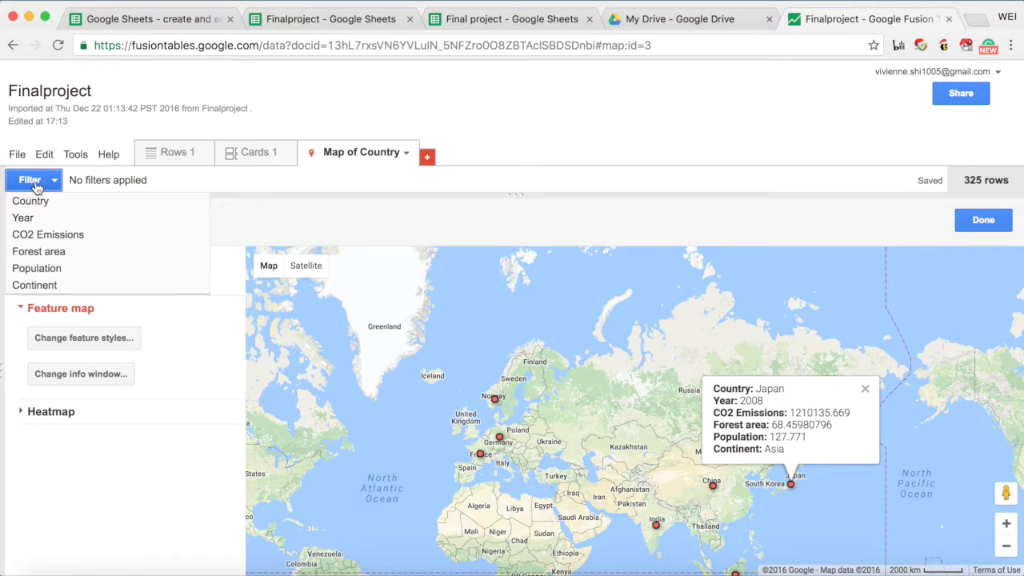
click(72, 254)
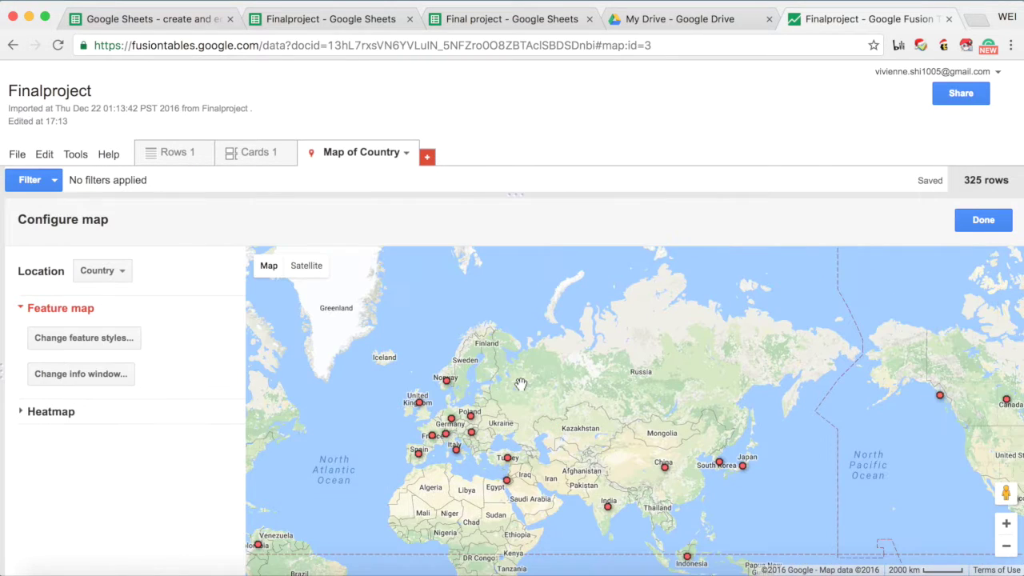
drag(521, 383, 529, 364)
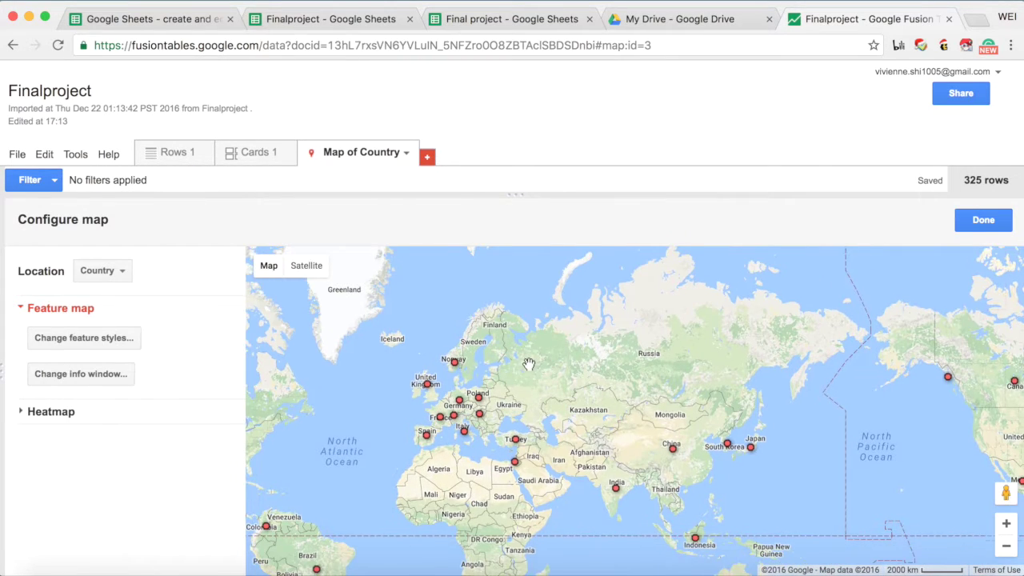
Set the map feature styles to the large_red marker icon and a light yellow polygon fill color, and save them
click(104, 349)
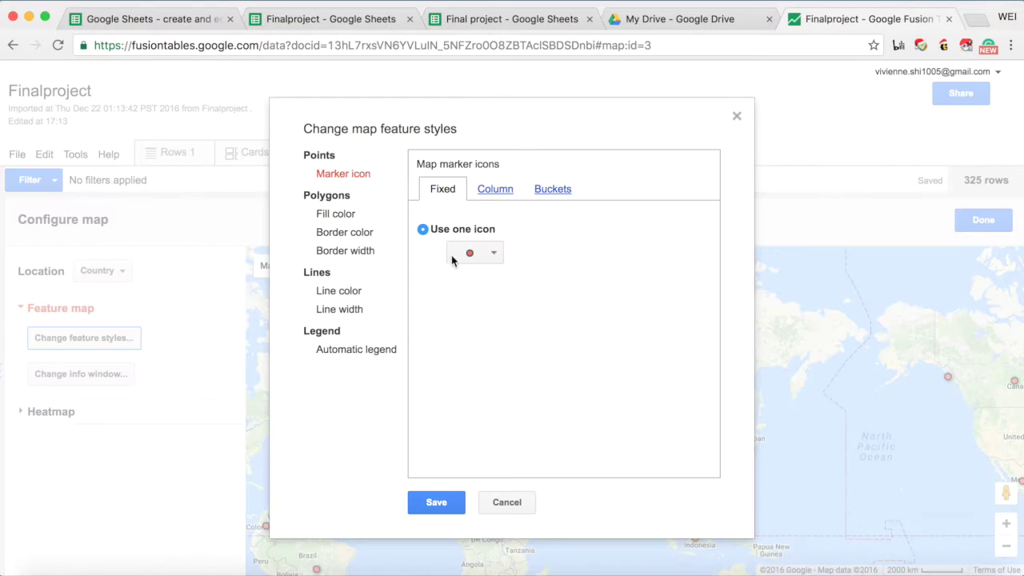
click(493, 254)
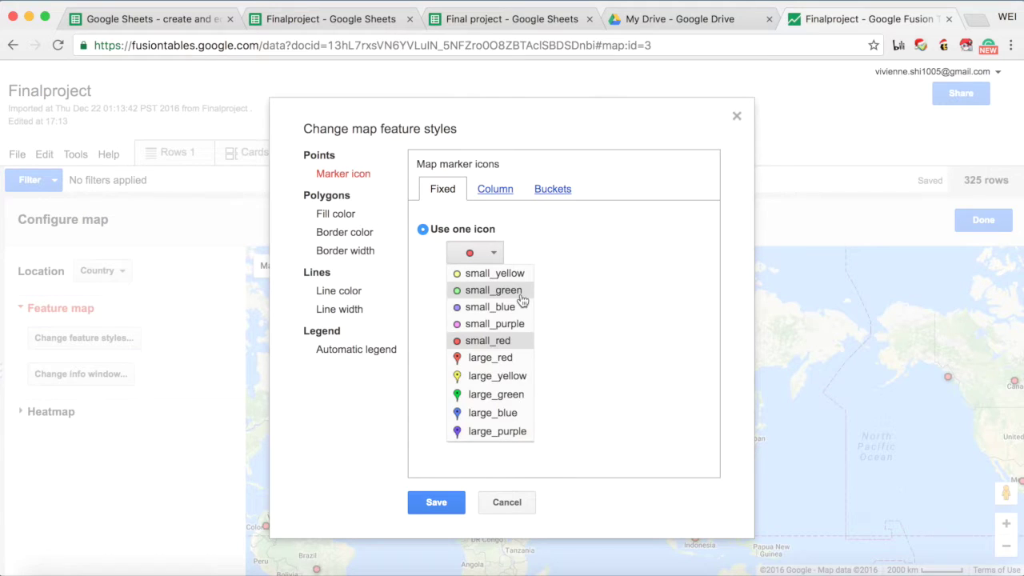
click(491, 361)
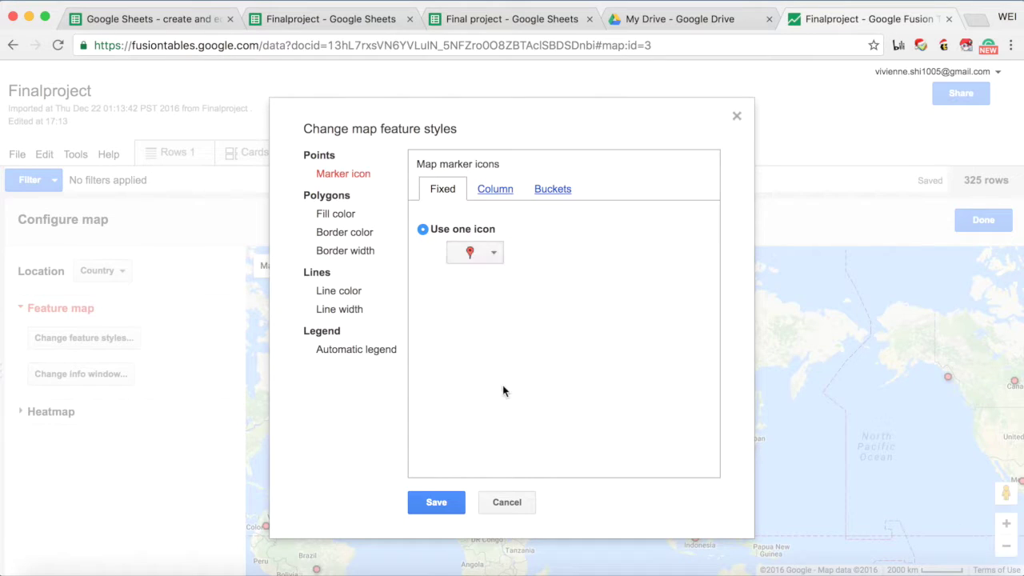
click(336, 214)
click(494, 253)
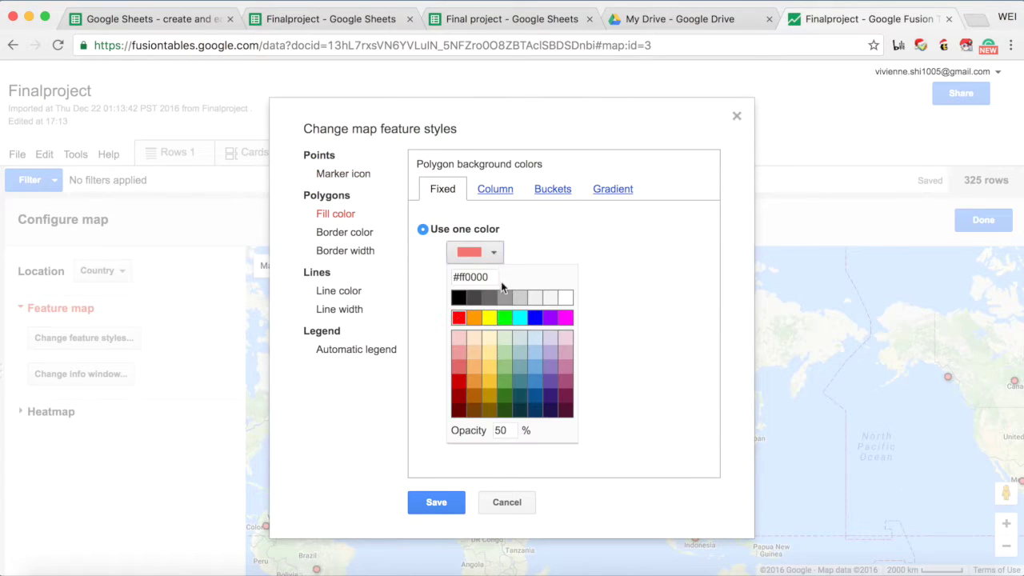
click(494, 370)
click(438, 504)
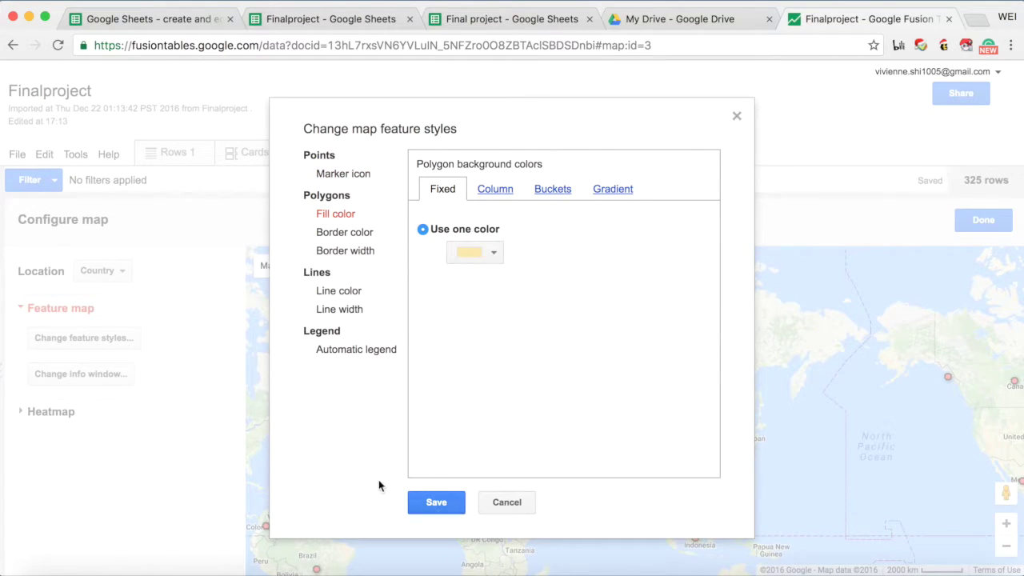
click(436, 502)
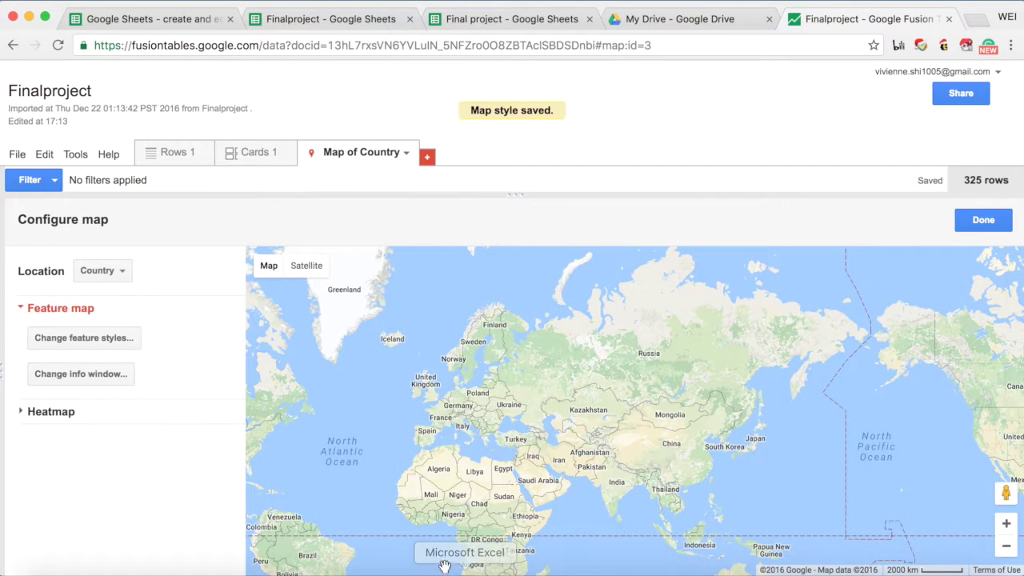
Look over the restyled markers around the world, and review and save the map feature styles once more
drag(443, 488, 458, 443)
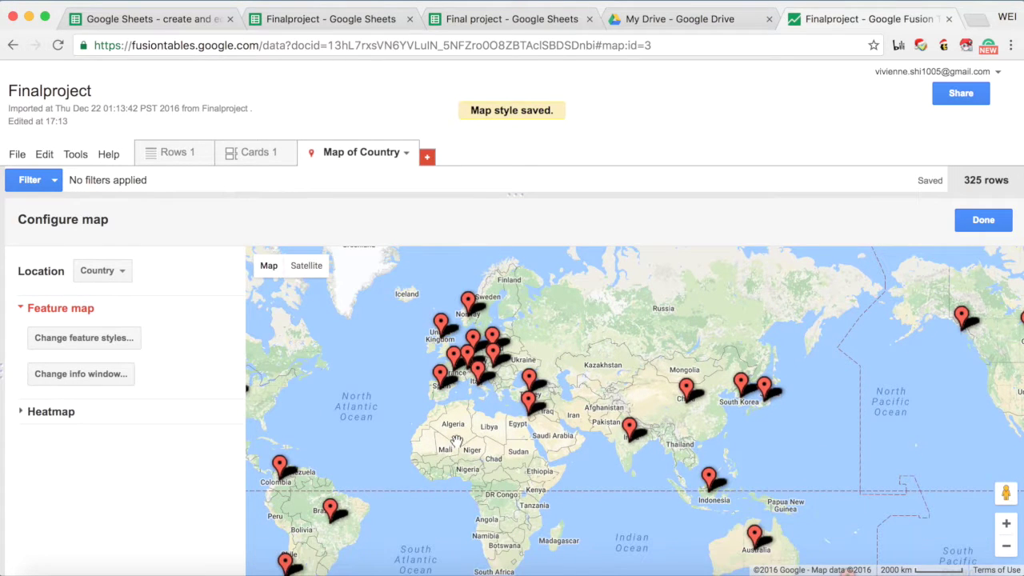
drag(599, 343, 655, 379)
drag(507, 418, 523, 440)
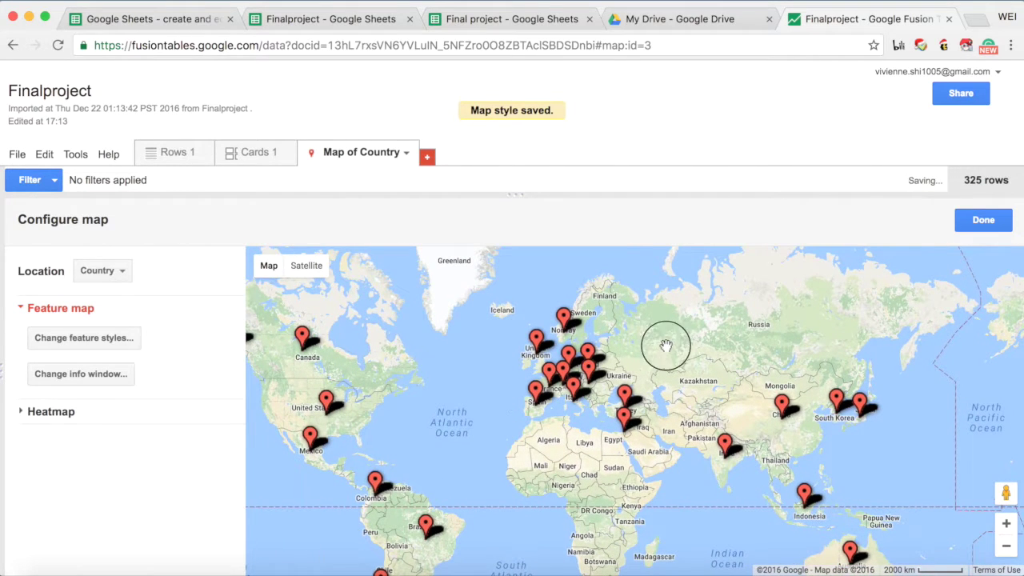
drag(663, 347, 644, 353)
click(95, 339)
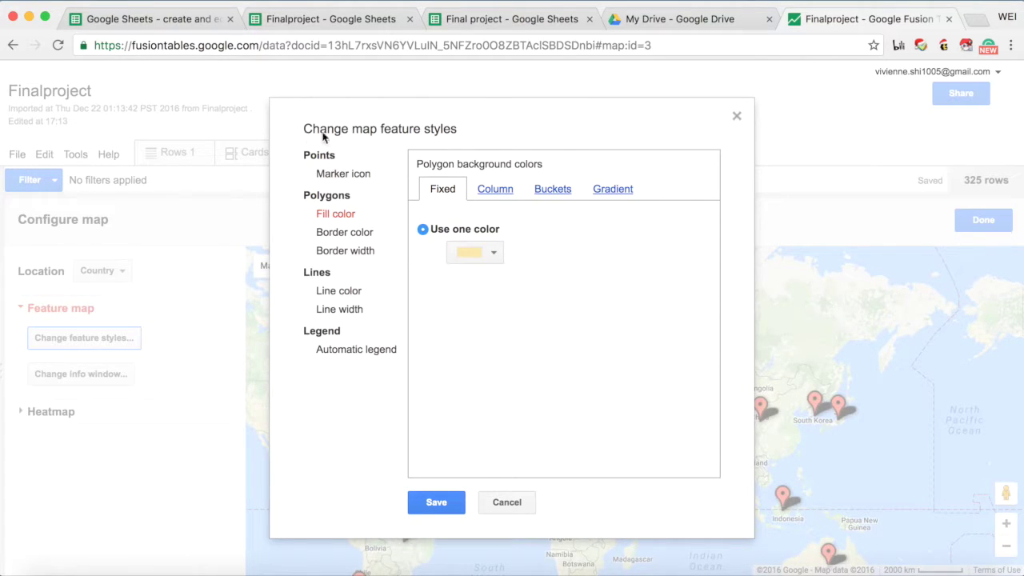
click(431, 500)
drag(465, 361, 474, 342)
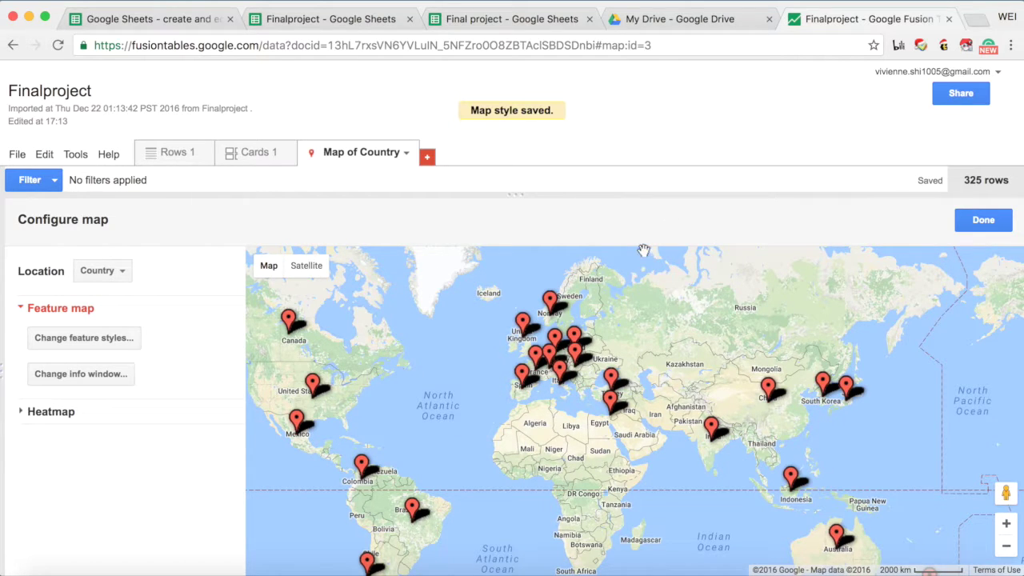
Switch the Finalproject table back to the Classic look and look through its rows
click(109, 153)
click(109, 153)
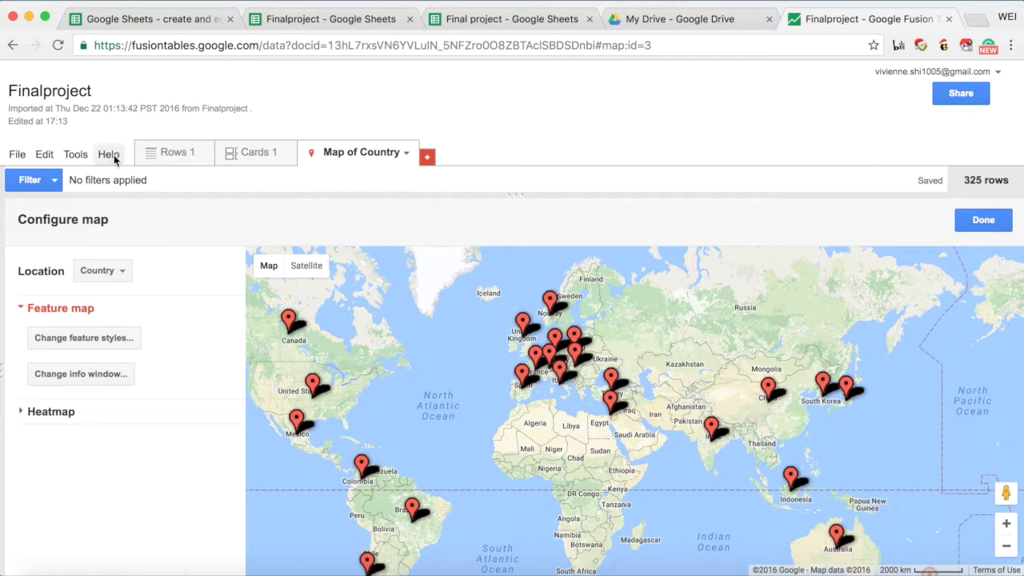
click(111, 154)
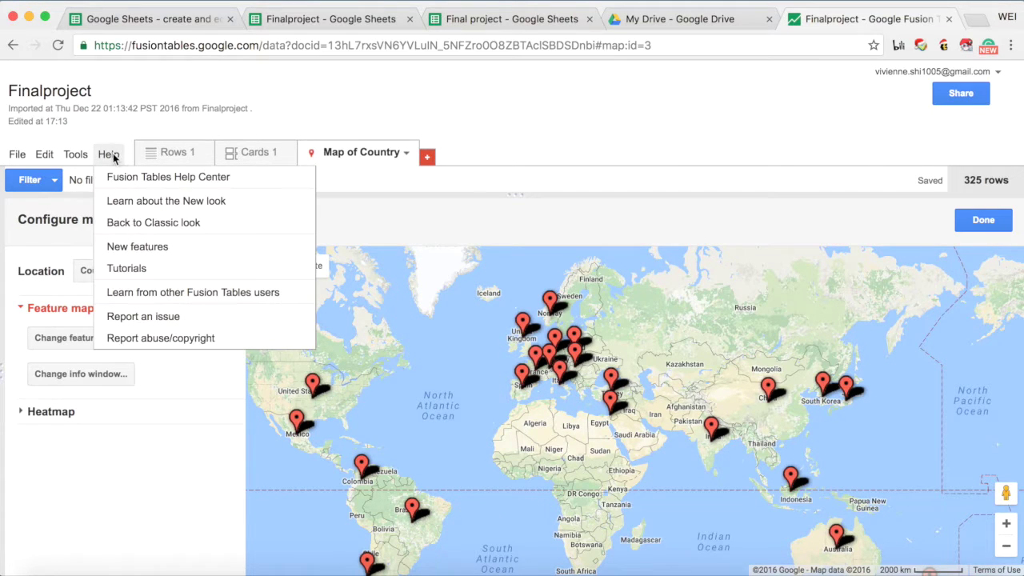
click(142, 224)
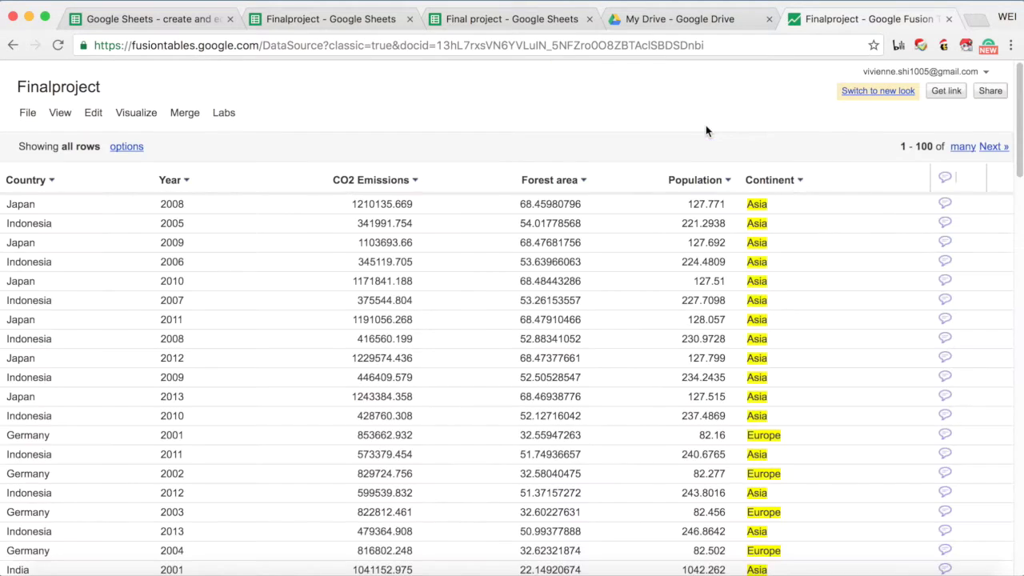
scroll(424, 264, down, 10)
scroll(415, 297, up, 10)
scroll(414, 296, down, 15)
scroll(421, 305, up, 15)
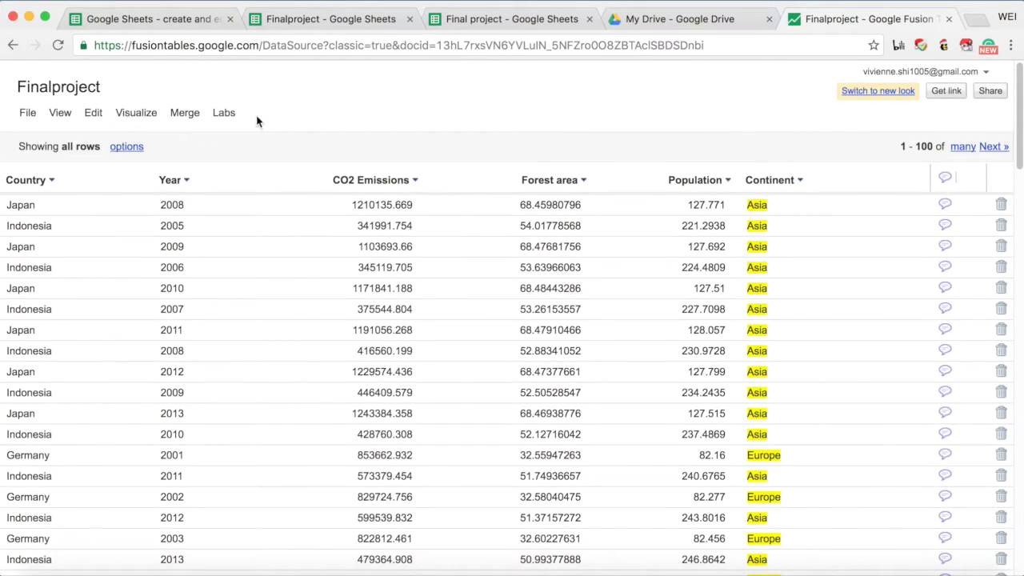
Visualize the table as an intensity map of CO2 Emissions by Country and inspect individual countries such as Canada and China
click(136, 113)
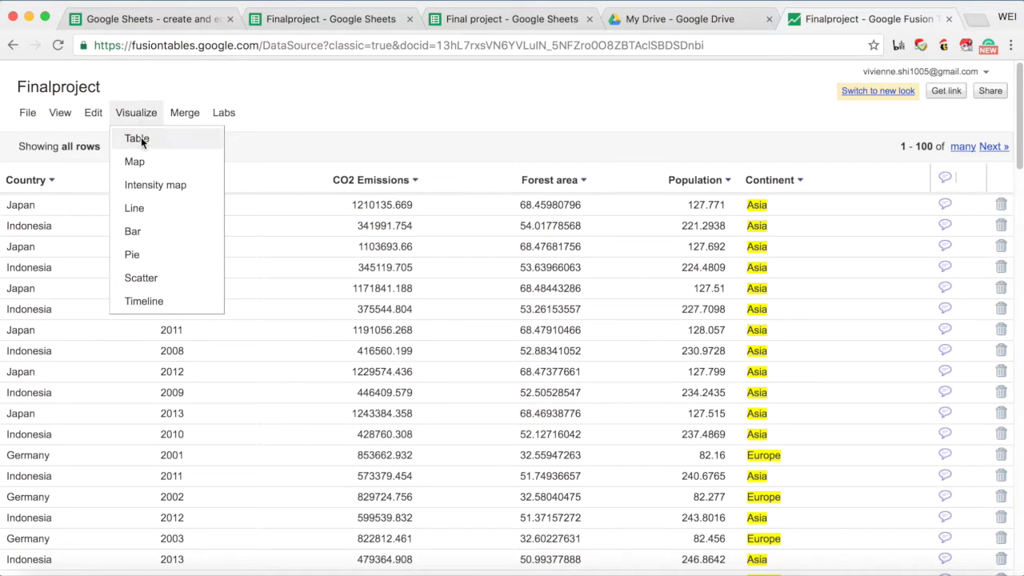
click(156, 184)
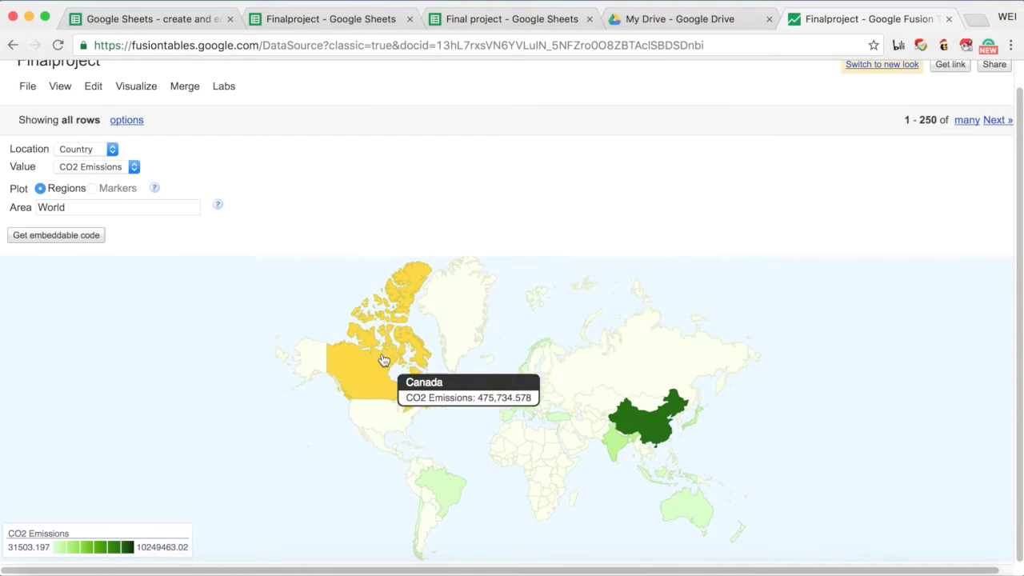
mouse_move(442, 494)
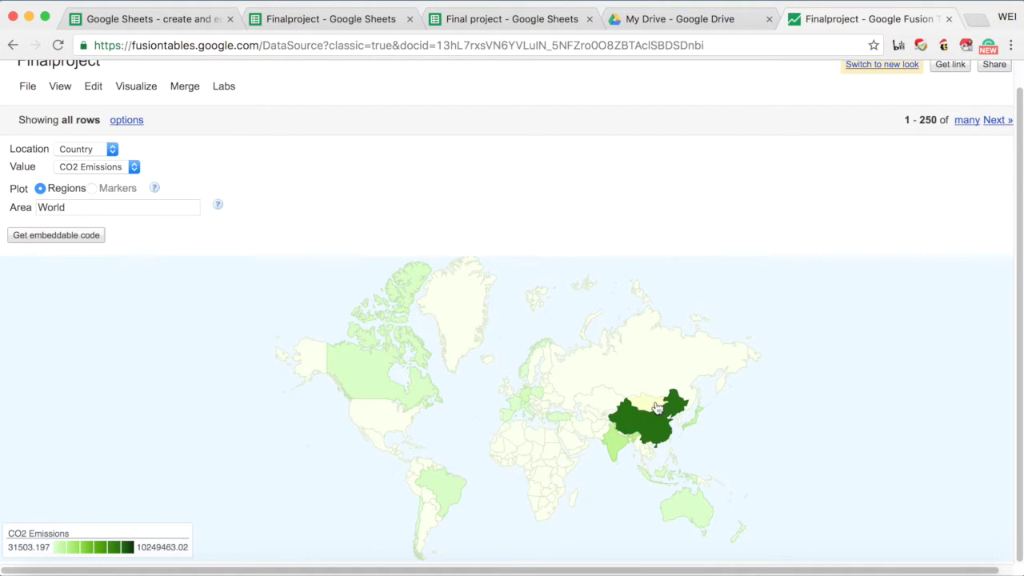
mouse_move(663, 425)
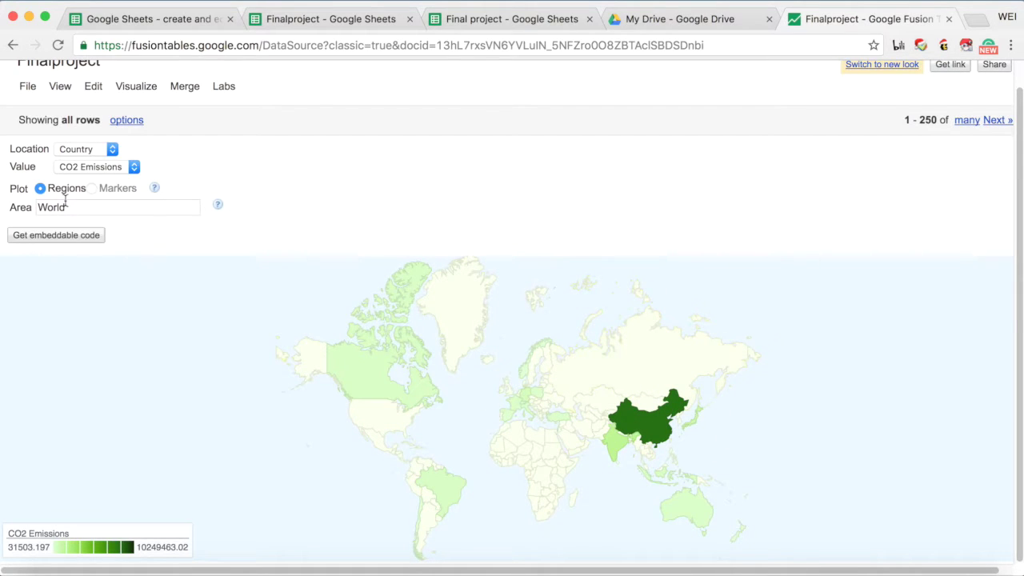
Show Forest area as the intensity map's value and return it to CO2 Emissions to compare the two
scroll(160, 206, up, 1)
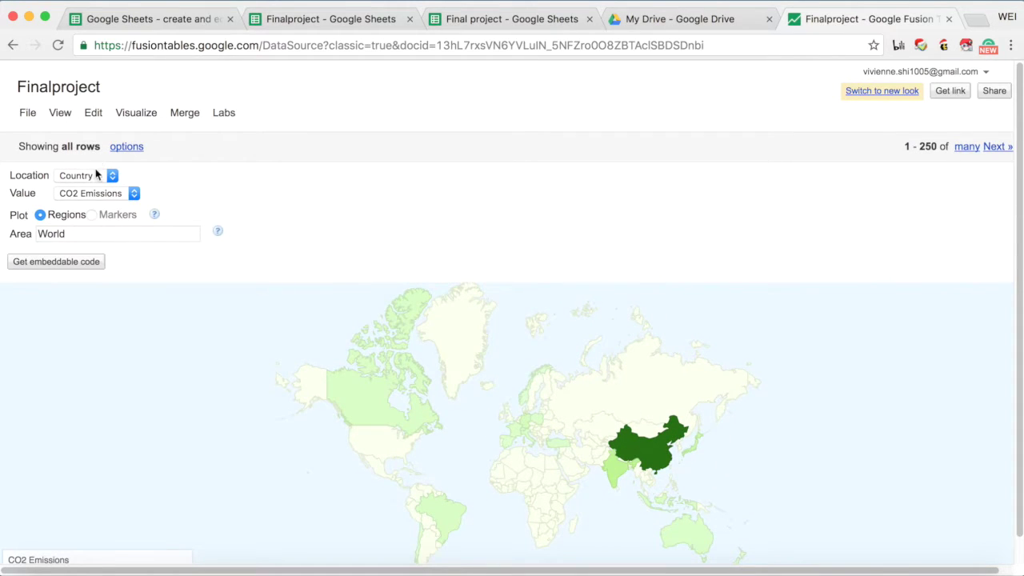
click(130, 197)
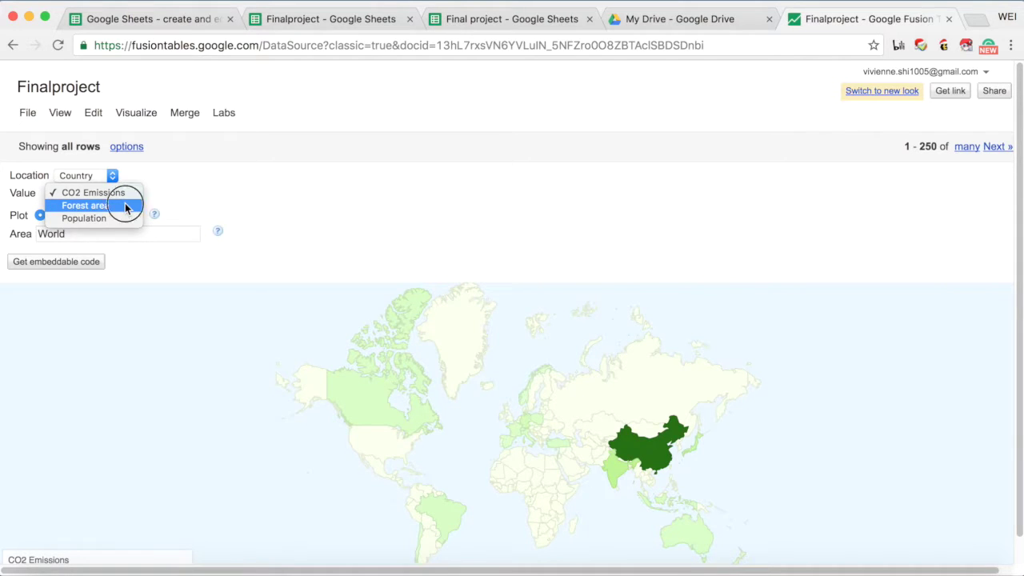
click(125, 206)
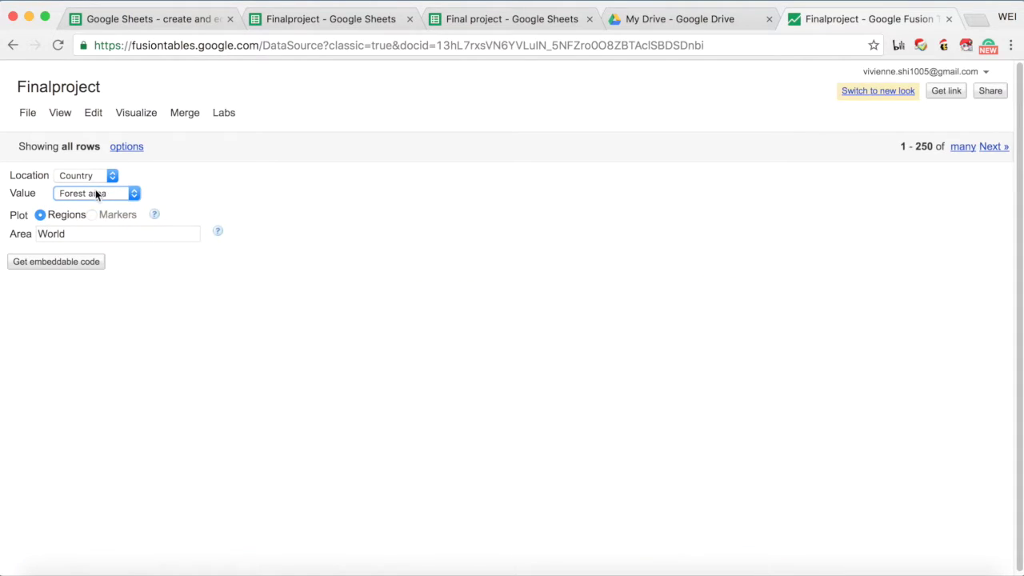
click(830, 422)
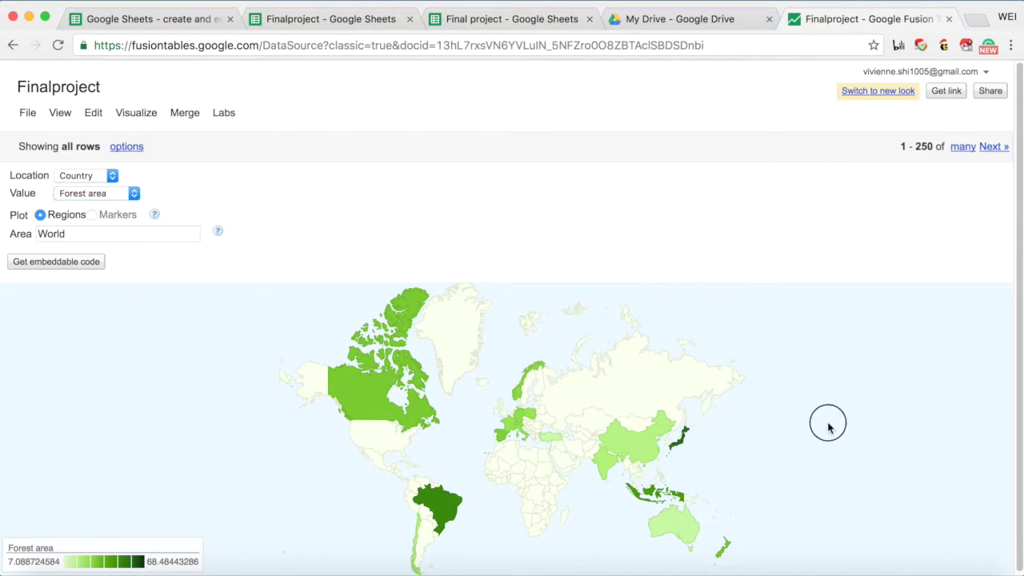
click(103, 195)
click(98, 181)
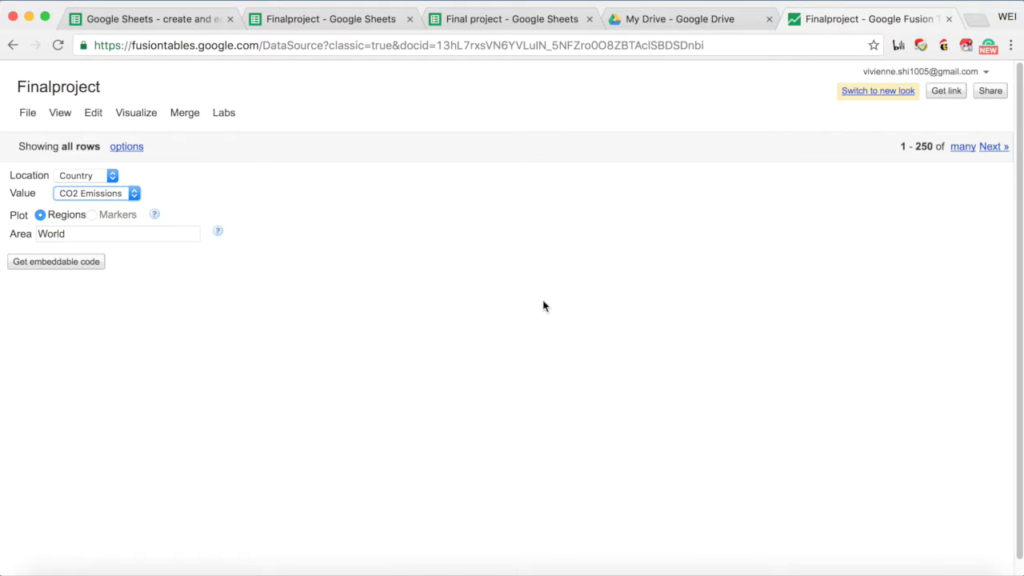
scroll(811, 393, down, 1)
mouse_move(640, 441)
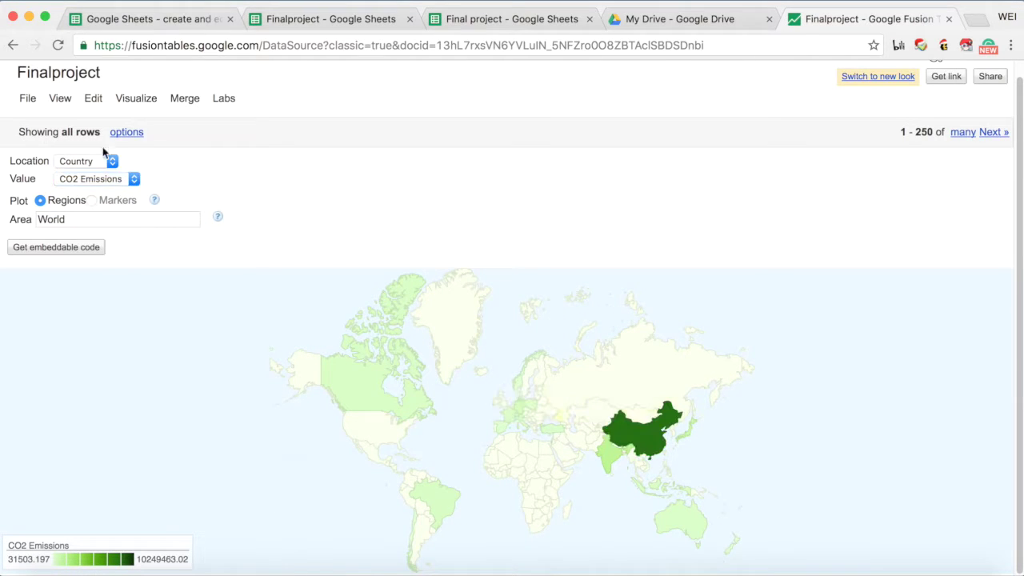
Set the intensity map's value to Forest area and inspect Norway
click(120, 179)
click(126, 184)
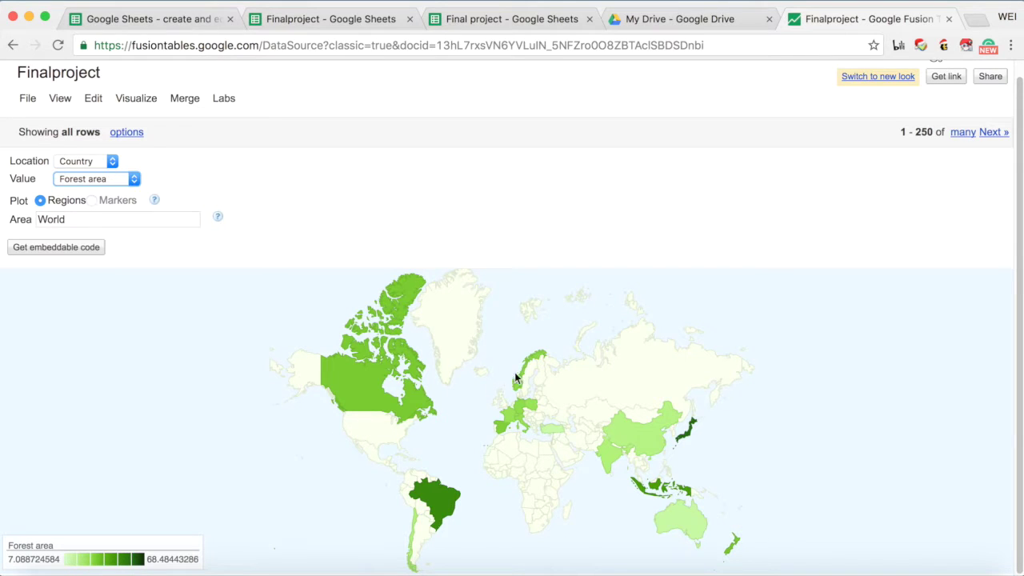
mouse_move(524, 376)
Filter the Forest area intensity map to rows where Year = 2002 and view the filtered map
click(128, 133)
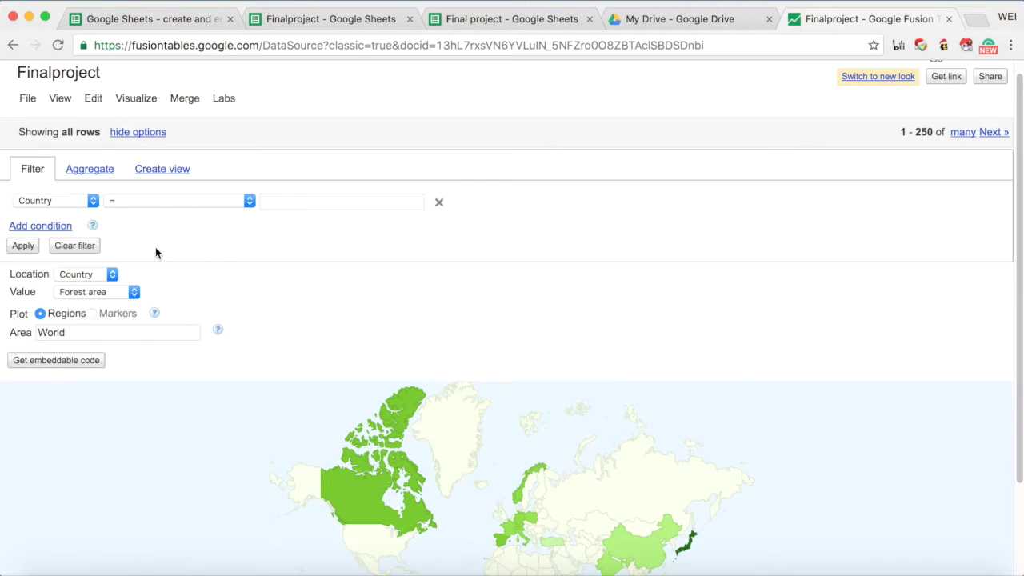
click(70, 205)
click(66, 215)
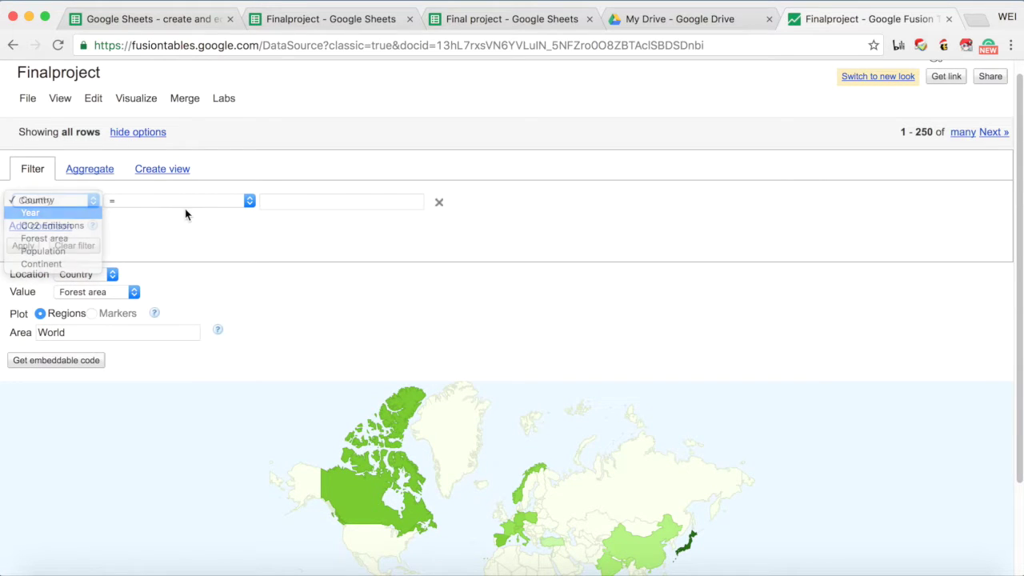
click(184, 202)
click(306, 201)
click(306, 201)
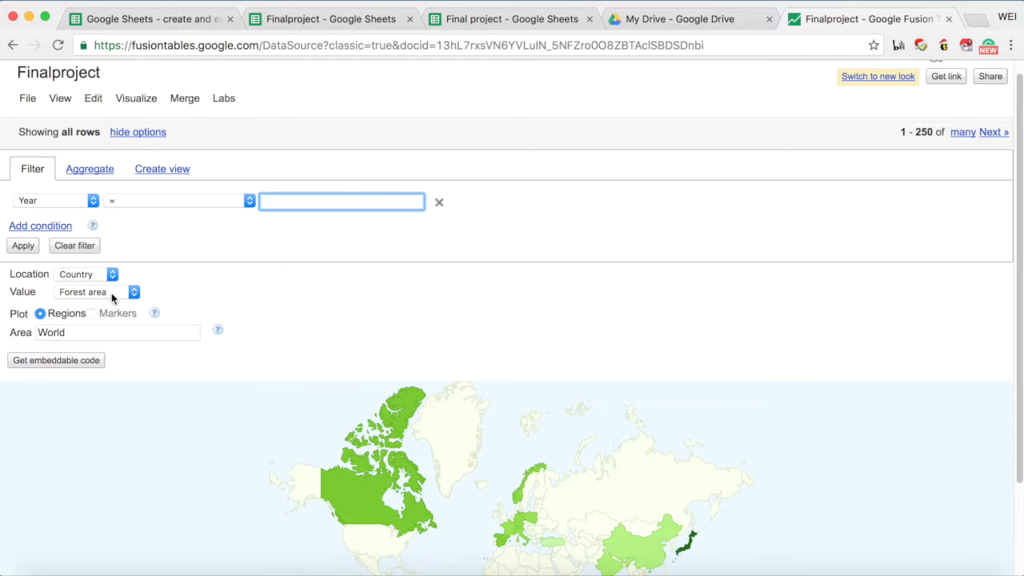
scroll(192, 306, down, 2)
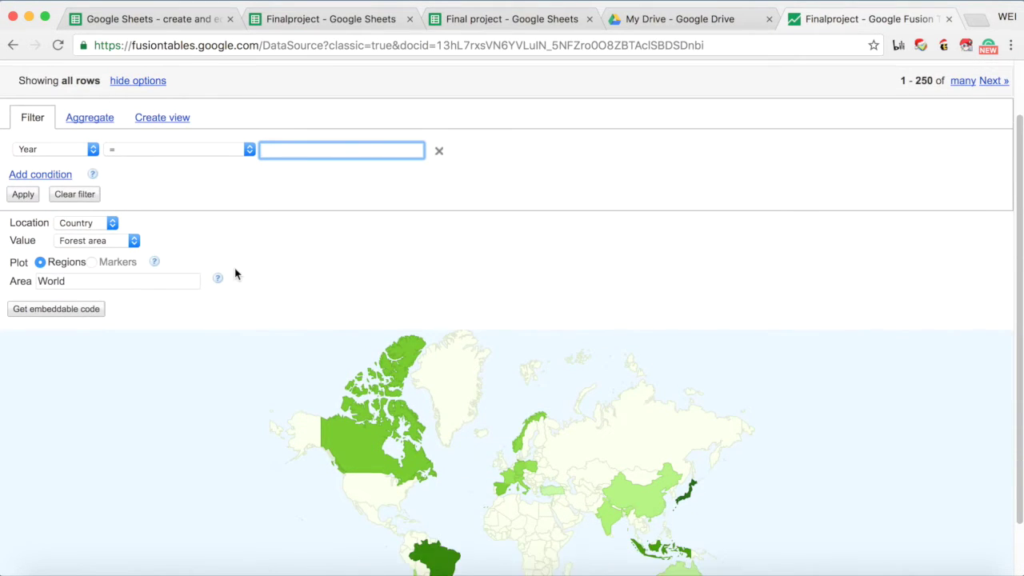
scroll(235, 272, up, 2)
text(2002)
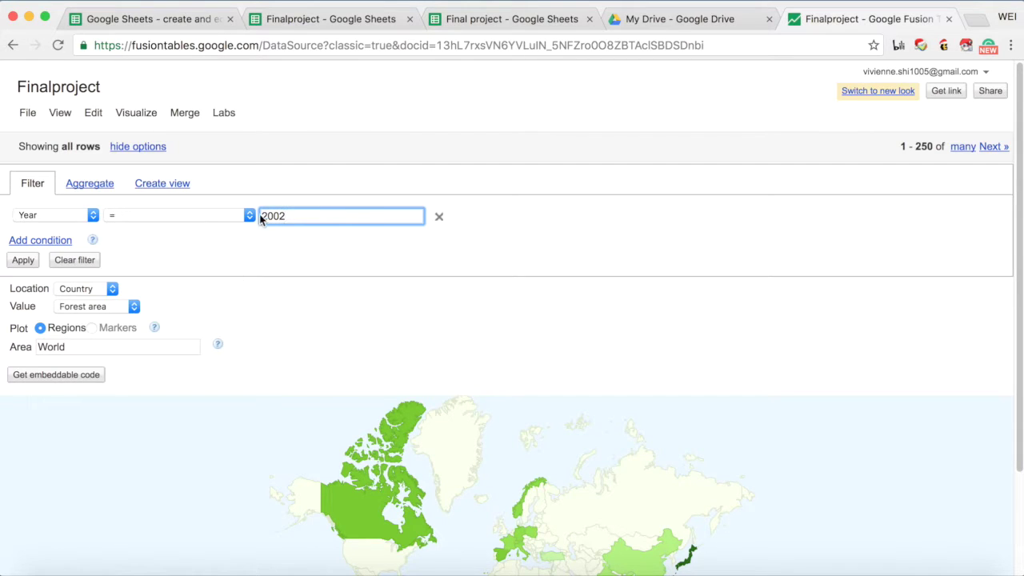
click(30, 261)
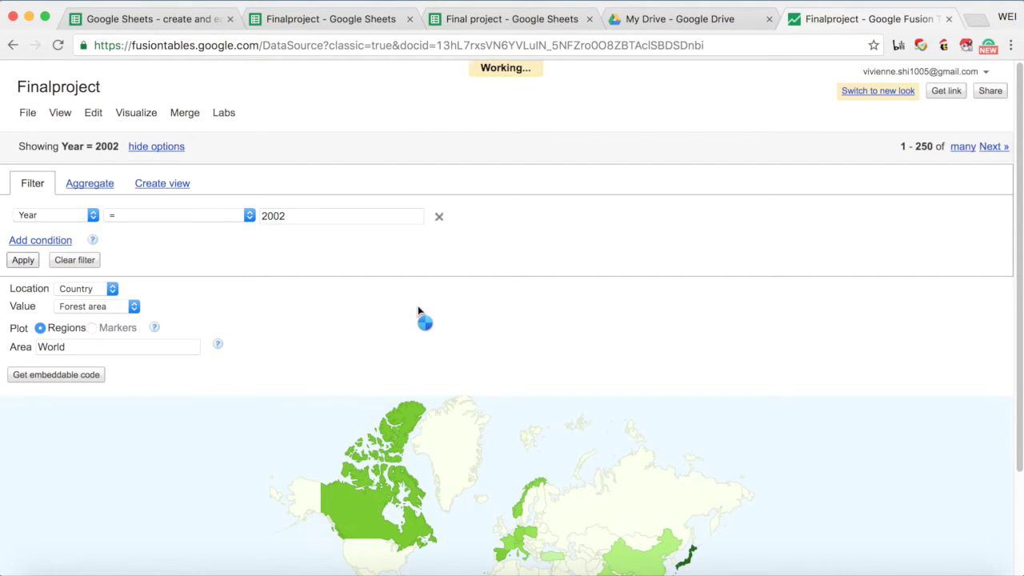
scroll(424, 312, down, 4)
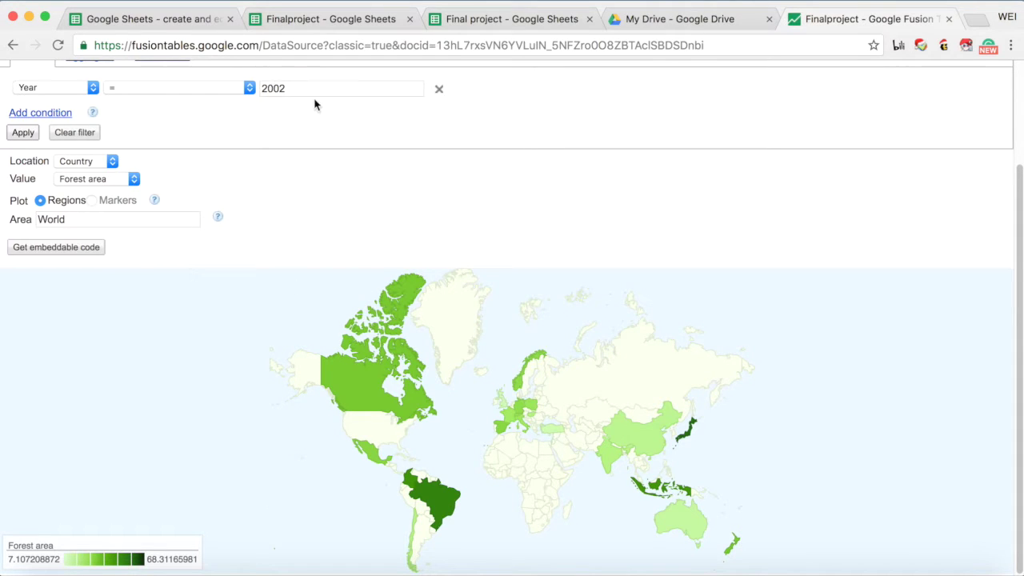
scroll(315, 104, up, 4)
scroll(328, 286, down, 4)
Return to the new look of the table with the Map of Country
key(super+bracketleft)
click(75, 153)
click(114, 124)
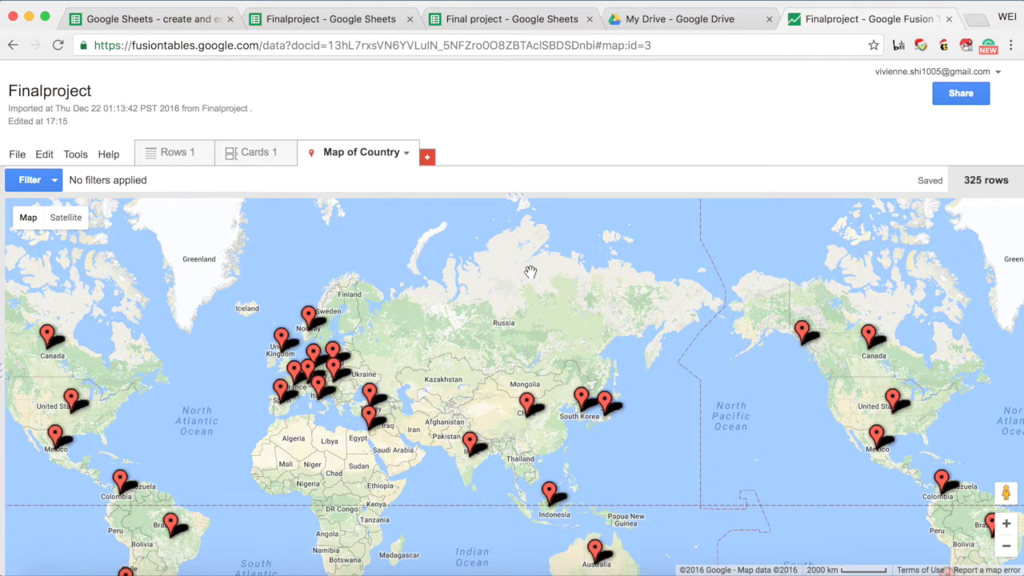
drag(478, 326, 492, 311)
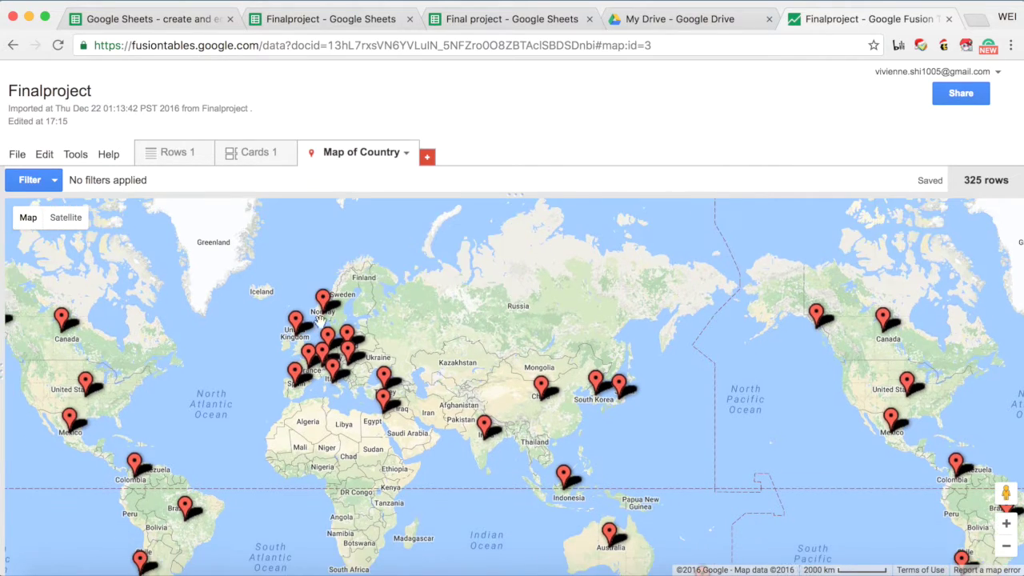
click(475, 335)
drag(474, 335, 462, 317)
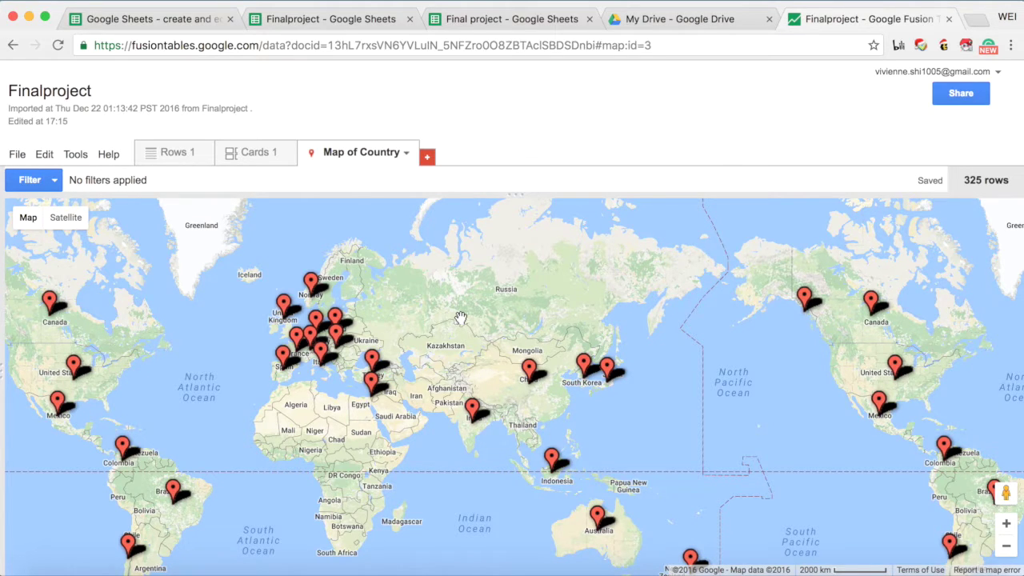
drag(613, 280, 613, 242)
drag(723, 273, 715, 290)
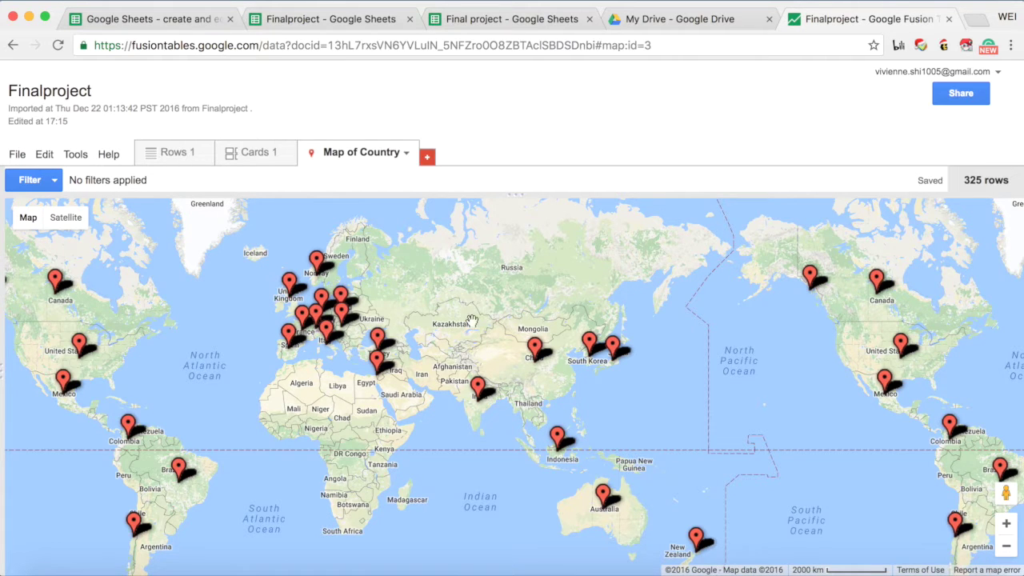
drag(551, 243, 629, 316)
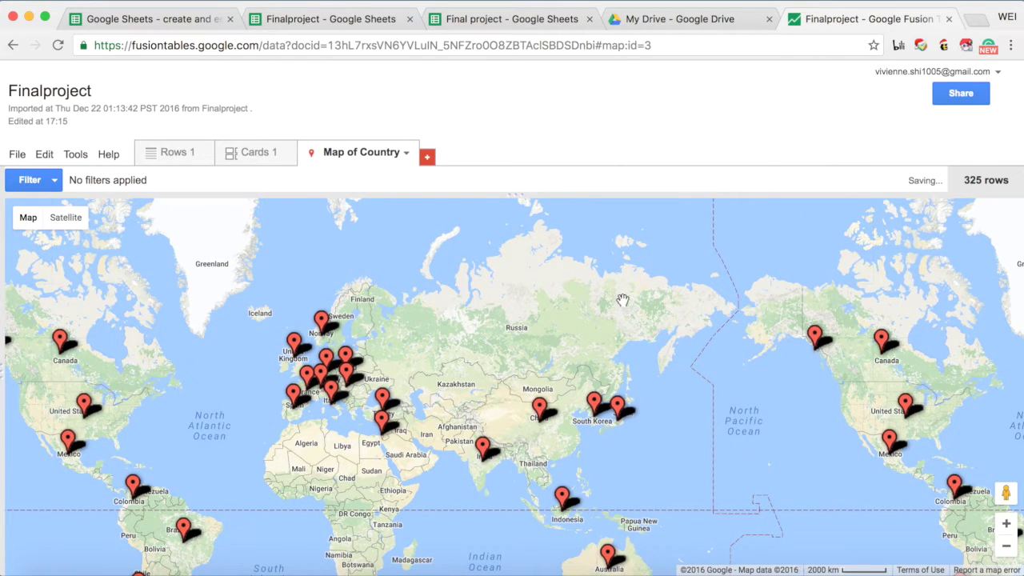